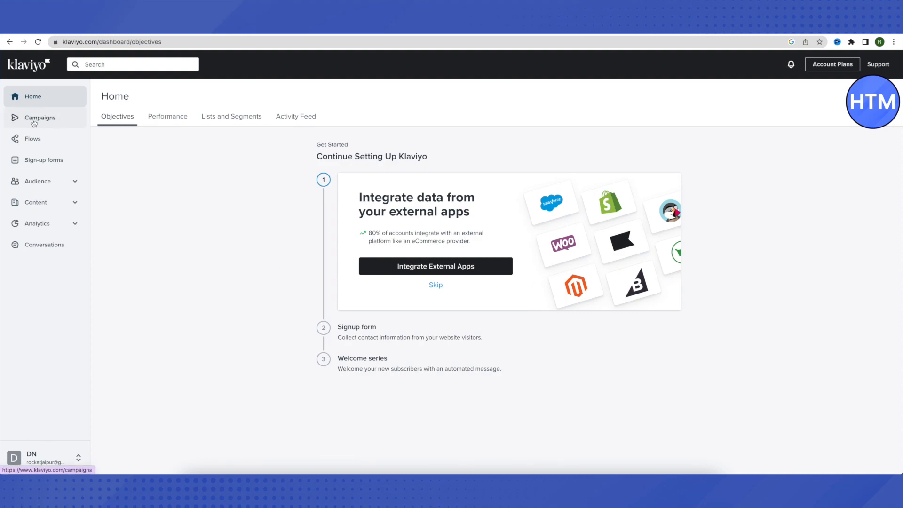
# Step: Create a new campaign of the Email type
pyautogui.click(33, 123)
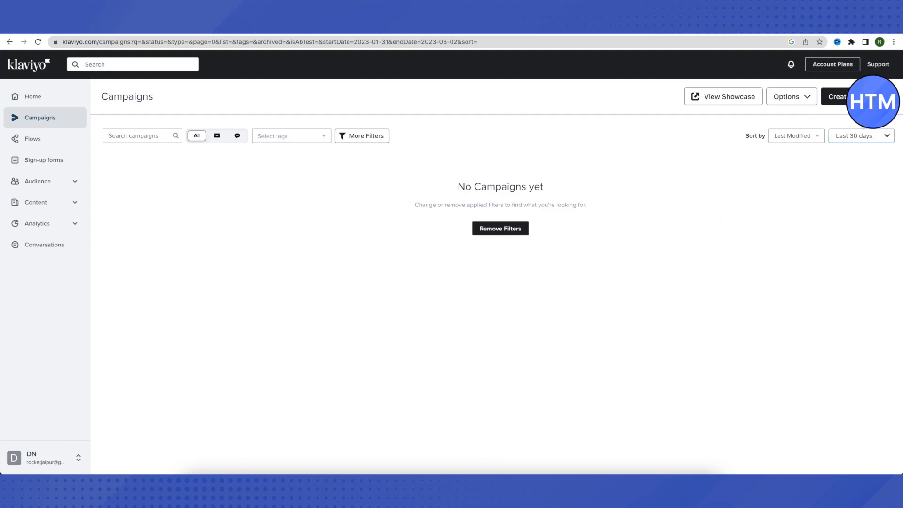
pyautogui.click(845, 98)
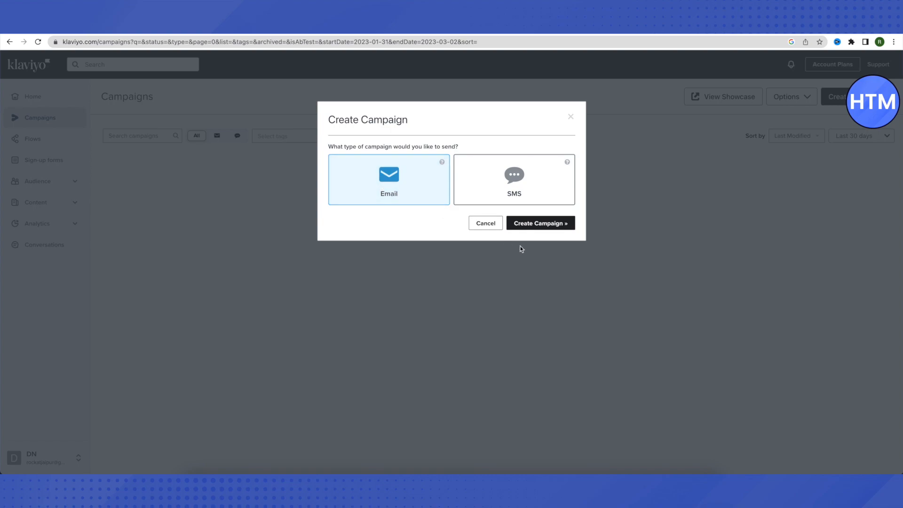
pyautogui.click(535, 224)
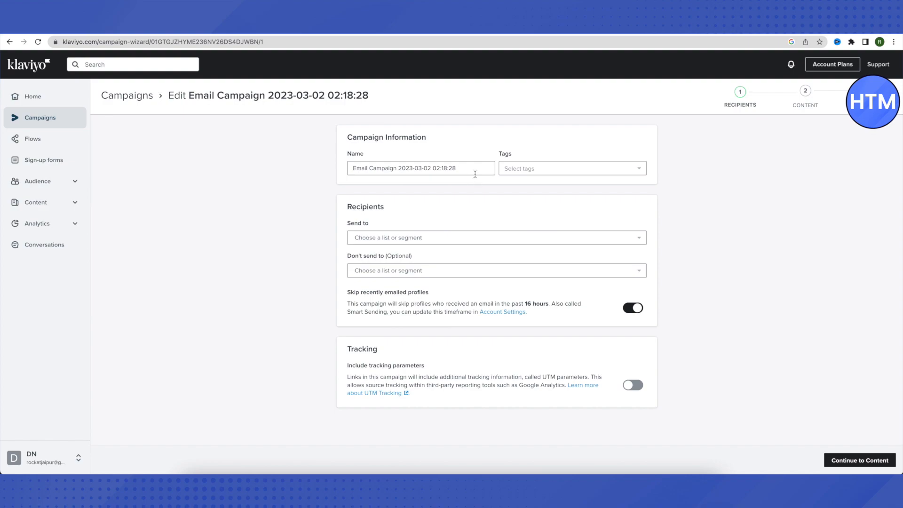
# Step: Name the campaign TEST CAMPAIGN and set it to be sent to the Engaged (30 Days) segment
pyautogui.moveTo(463, 168); pyautogui.dragTo(342, 172)
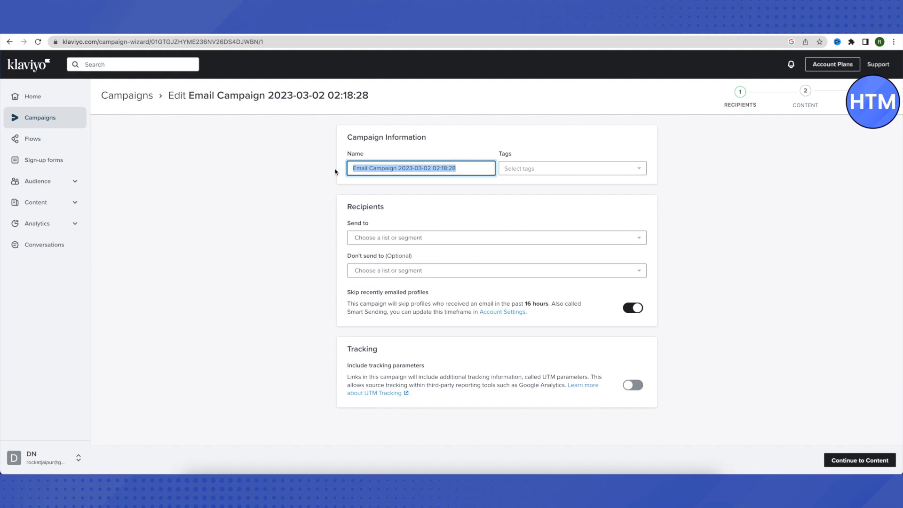
pyautogui.write('TEST CAMPAIGN')
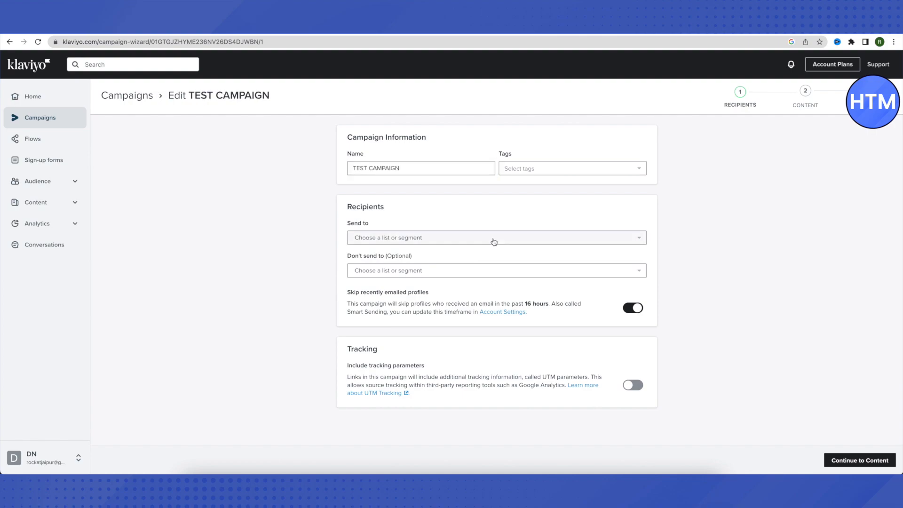
pyautogui.click(494, 242)
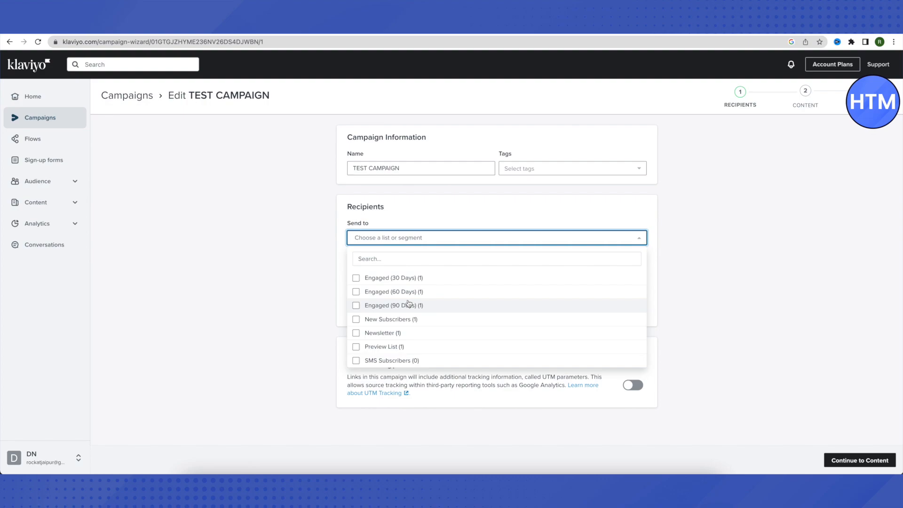
pyautogui.click(356, 278)
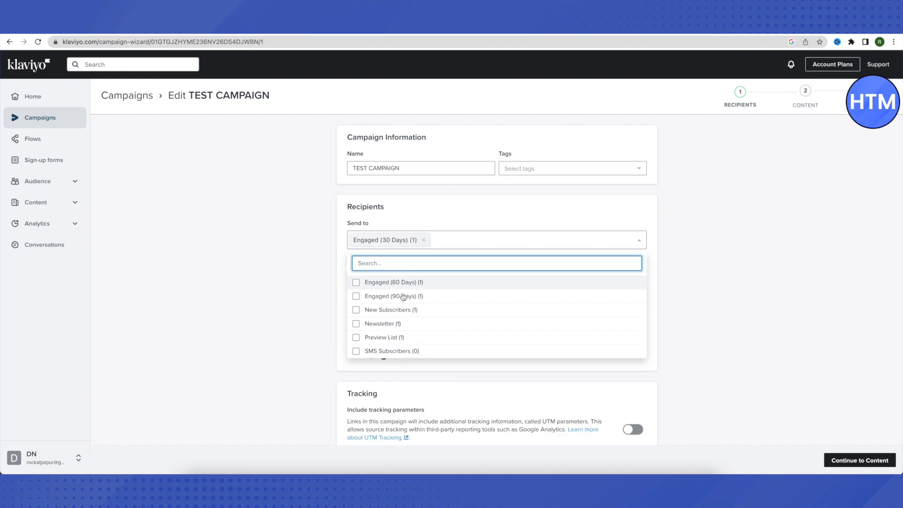
pyautogui.click(530, 196)
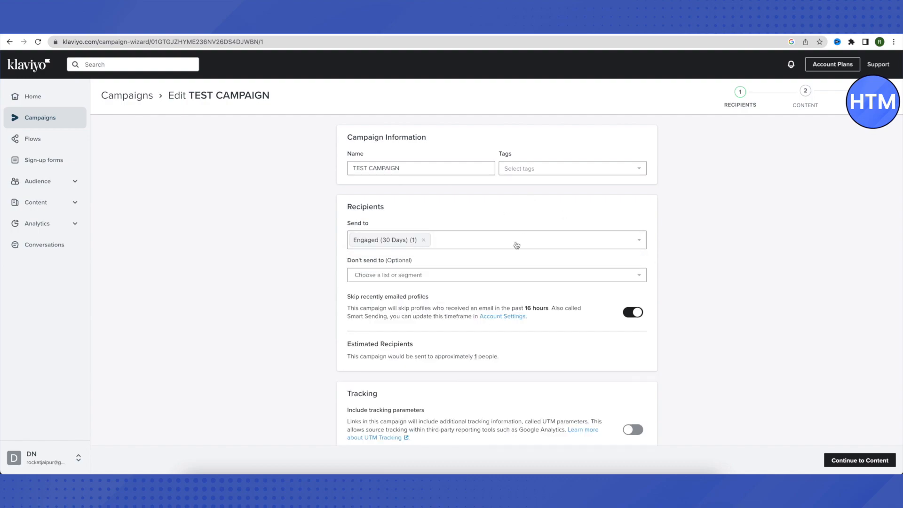
# Step: Check the lists available for exclusion without choosing any, and continue to the campaign's content
pyautogui.click(494, 277)
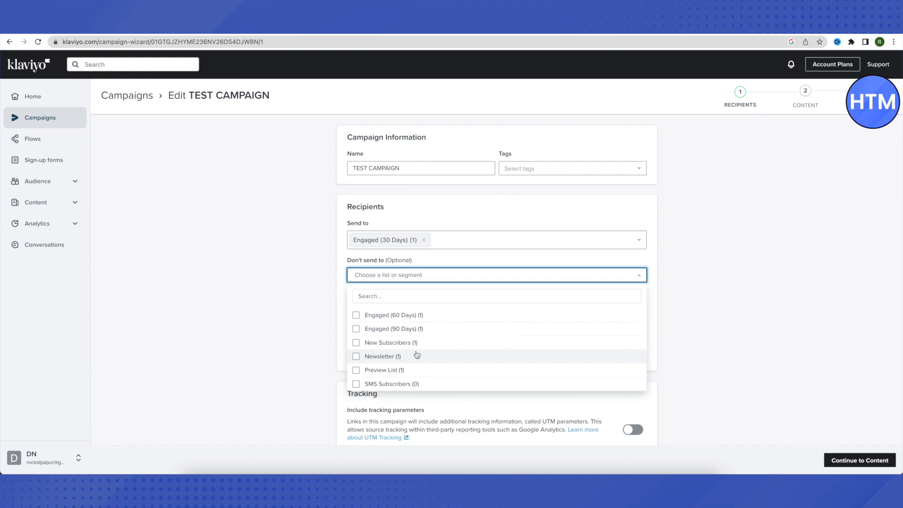
pyautogui.click(516, 207)
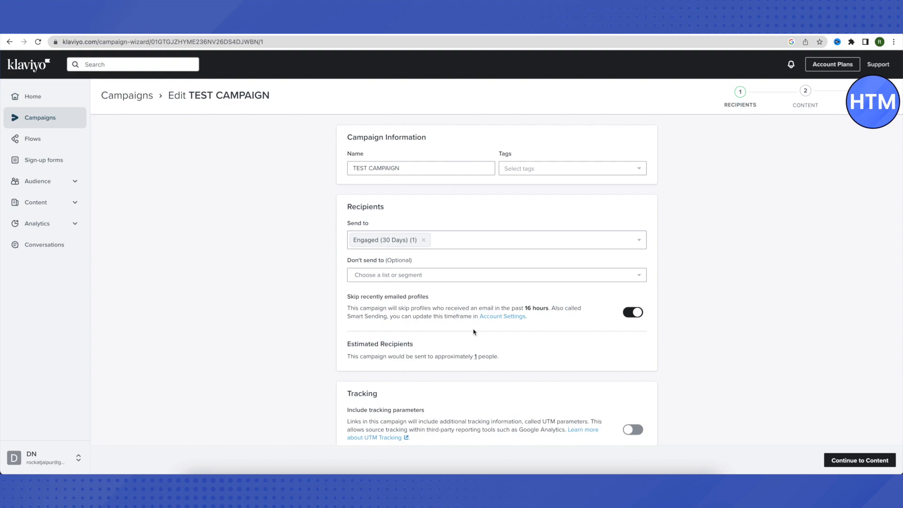
pyautogui.scroll(-1, 474, 332)
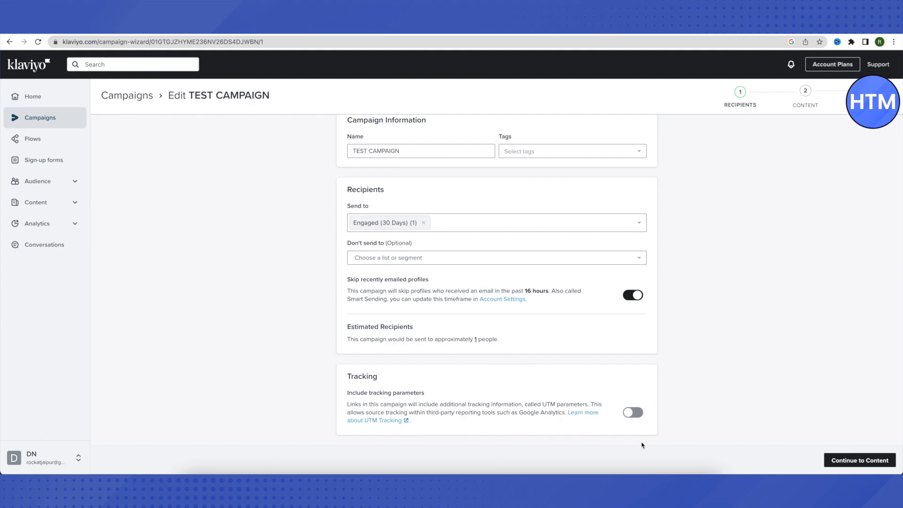
pyautogui.click(849, 463)
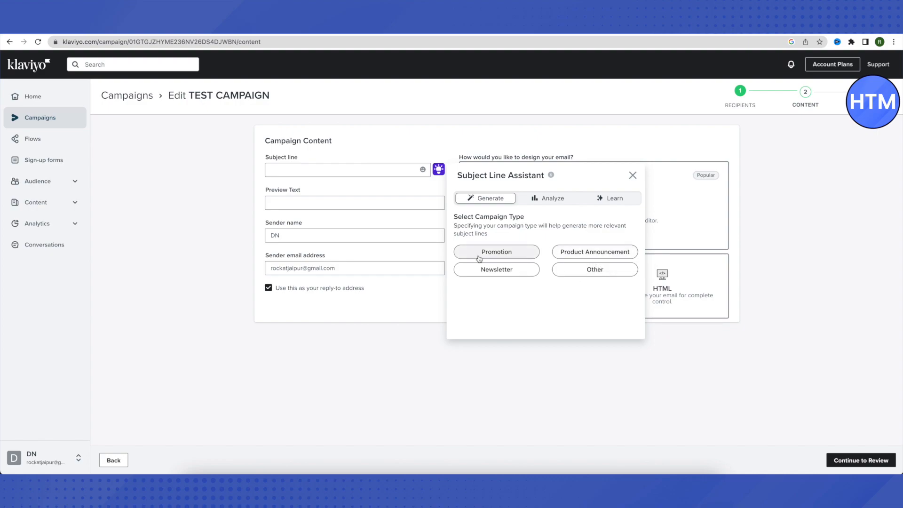
# Step: Fill in the Subject Line Assistant for a Product Promotion of DN Deo, described as "It helps us keep our body fresh for 24 hours"
pyautogui.click(503, 255)
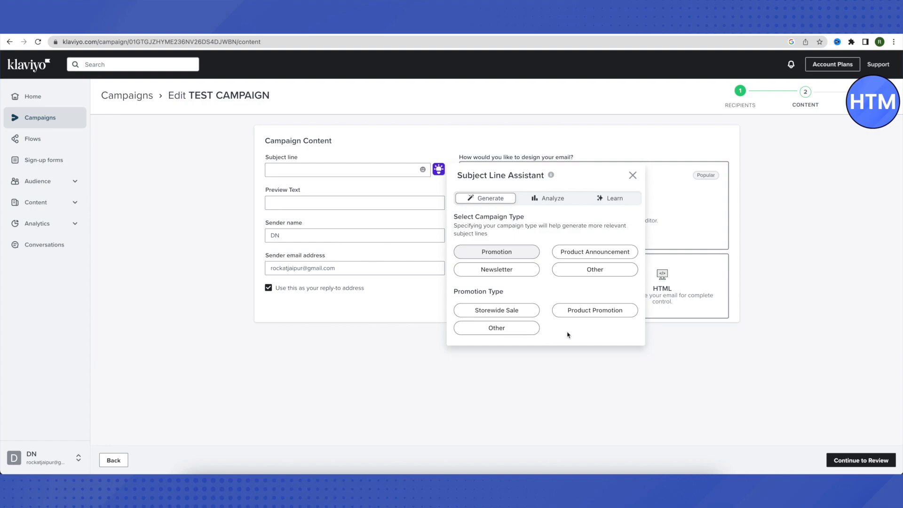
pyautogui.click(578, 311)
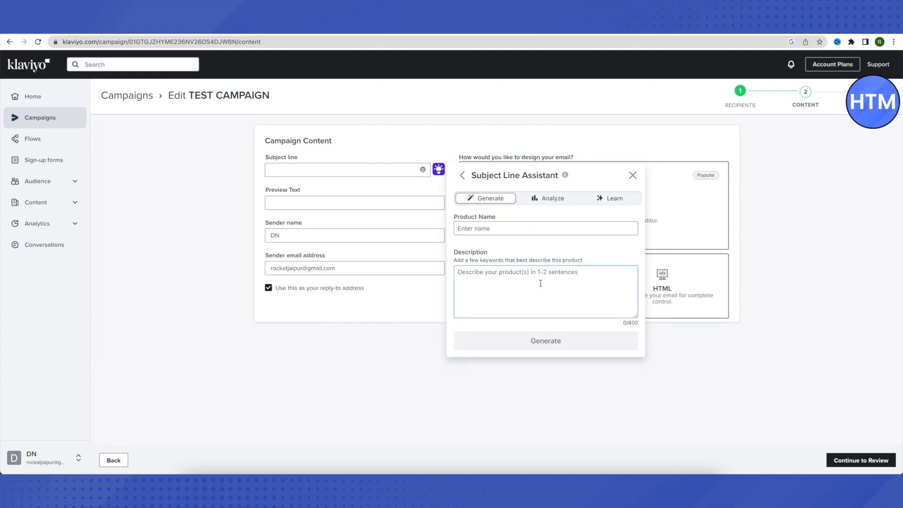
pyautogui.click(472, 226)
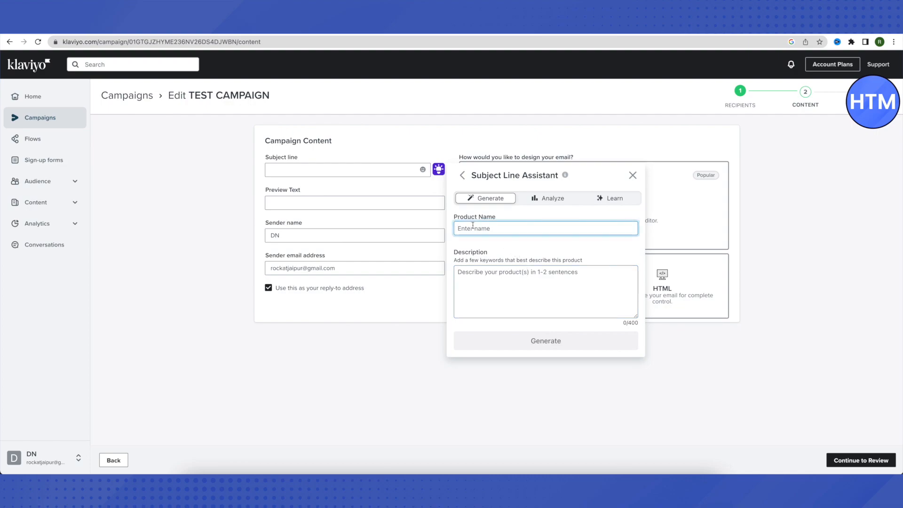
pyautogui.write('DN')
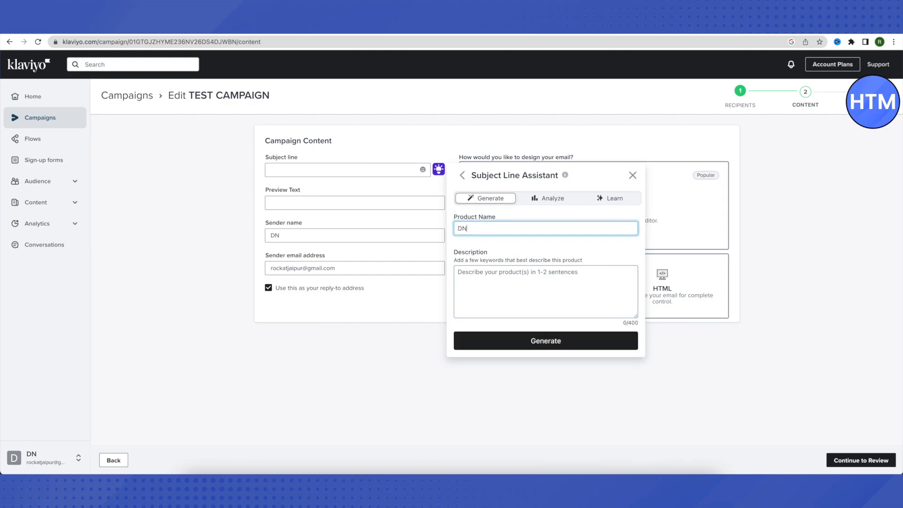
pyautogui.write(' Deo')
pyautogui.click(496, 276)
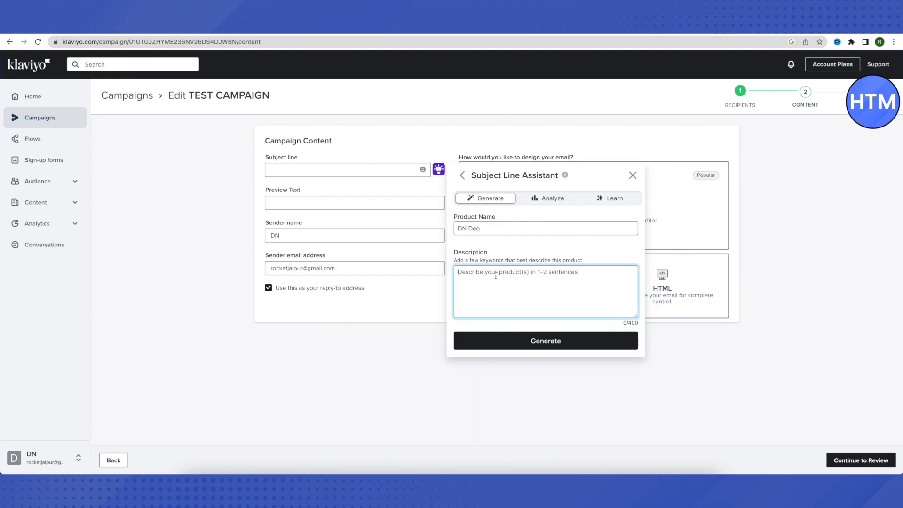
pyautogui.write('It helps us keep our body fresh for 24 hours')
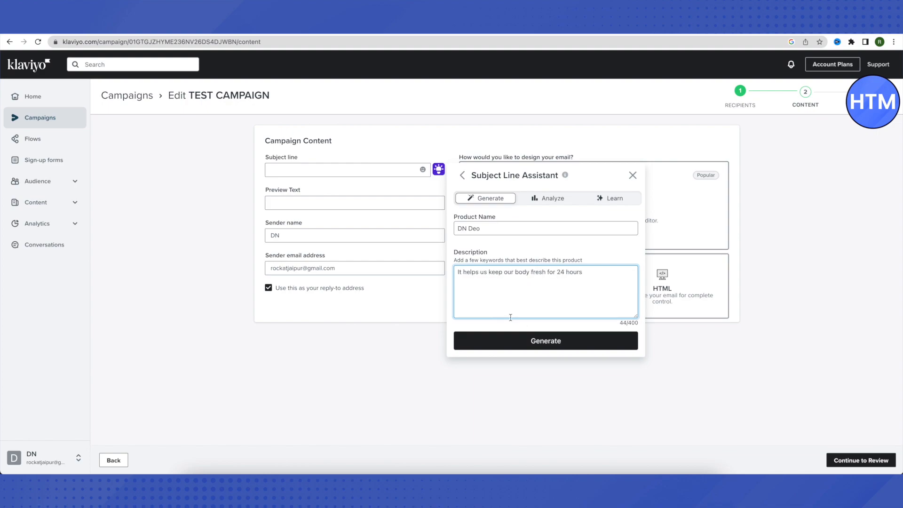
# Step: Generate subject line suggestions and use "Stay Fresh All Day Long with DN Deo!" as the subject
pyautogui.click(538, 349)
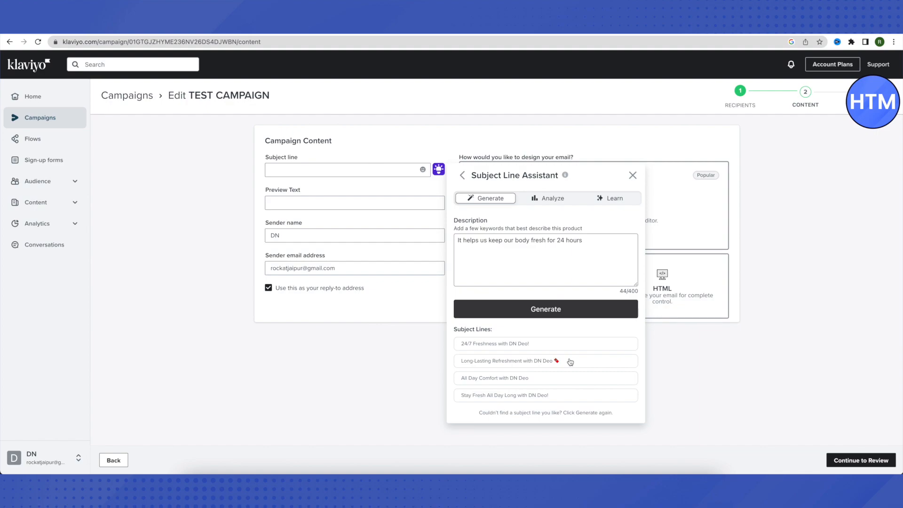
pyautogui.click(557, 398)
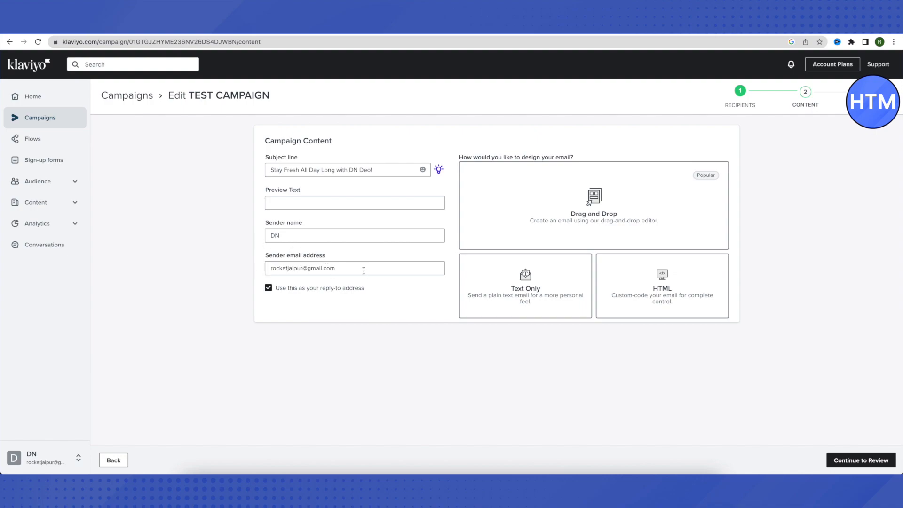
# Step: Try turning off the sender email as the reply-to address, and turn the option back on
pyautogui.moveTo(354, 270); pyautogui.dragTo(257, 270)
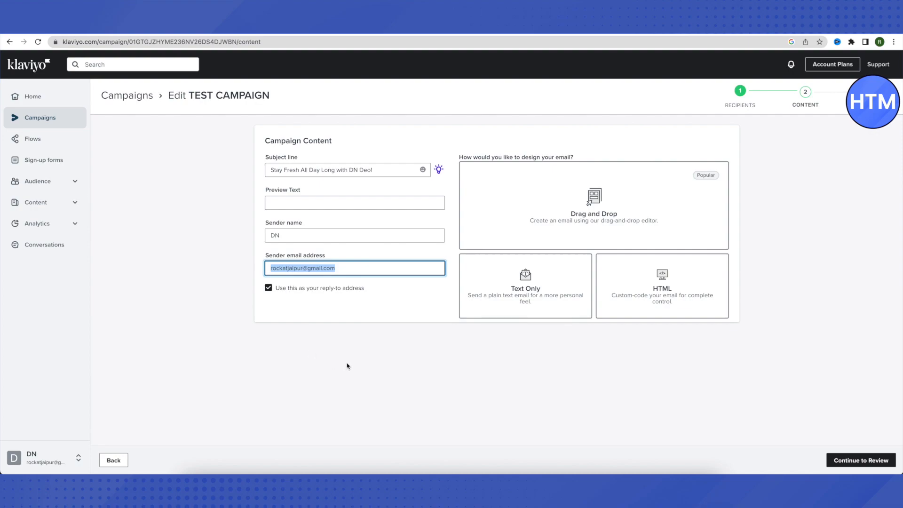
pyautogui.click(348, 365)
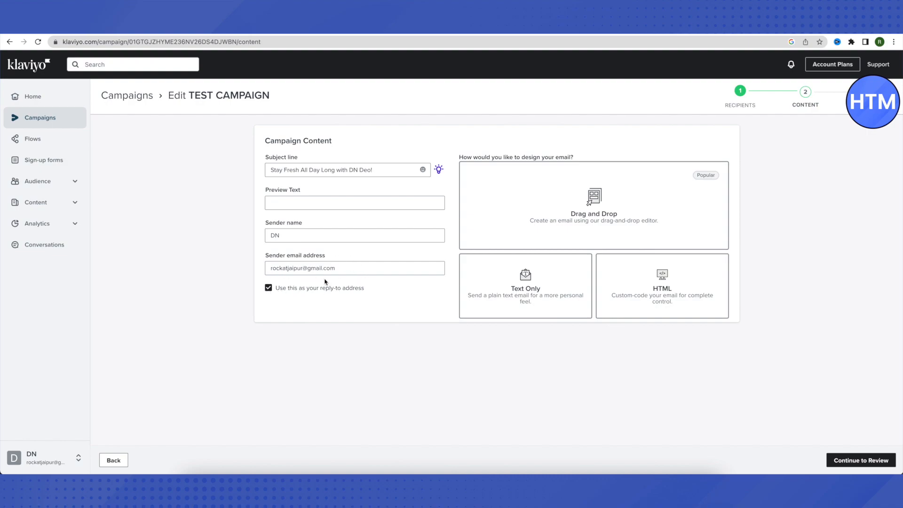
pyautogui.click(269, 289)
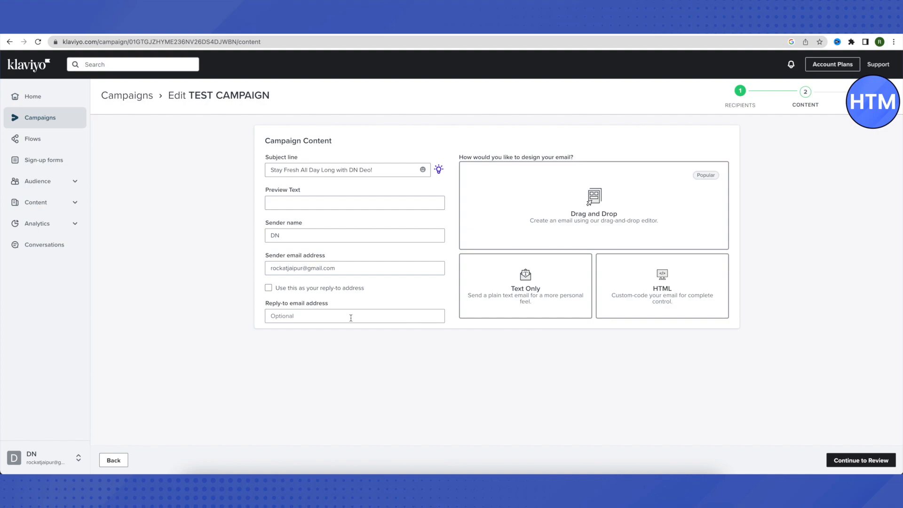
pyautogui.click(268, 288)
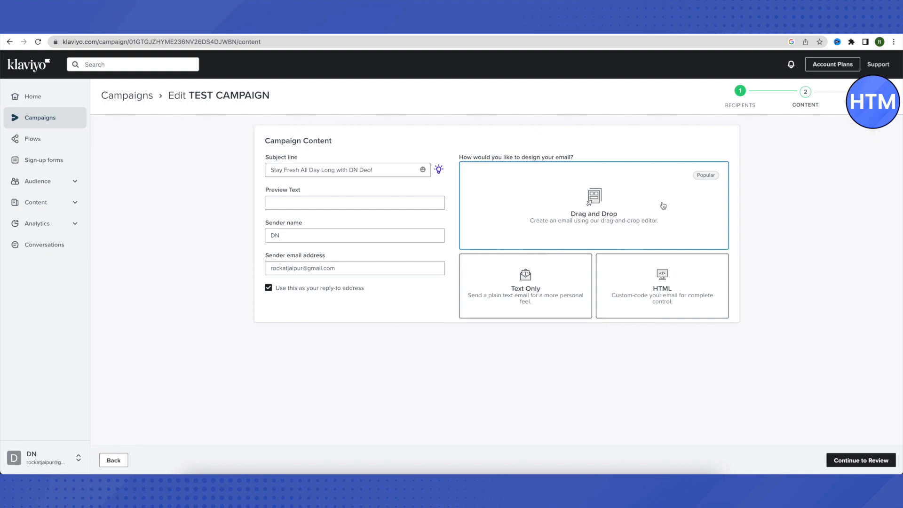
# Step: Choose the Drag and Drop design method for the email and look through the themed templates
pyautogui.click(606, 212)
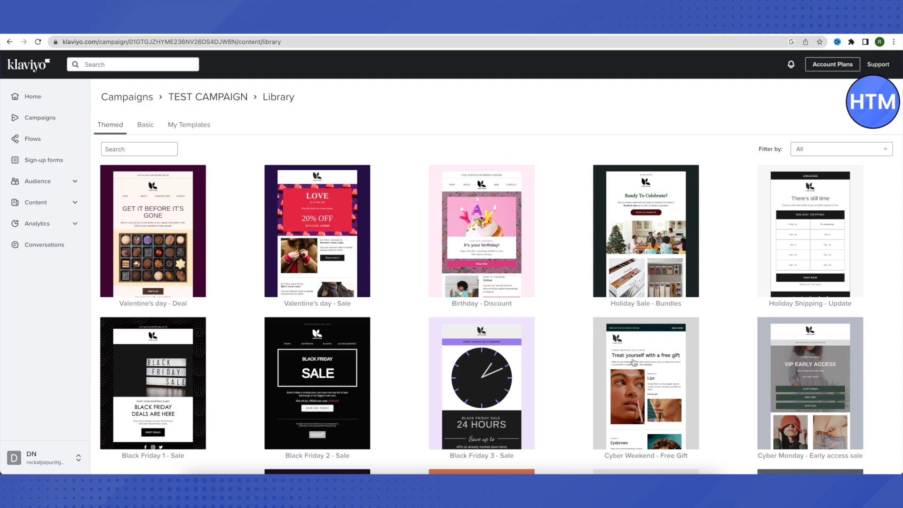
pyautogui.scroll(-5, 401, 293)
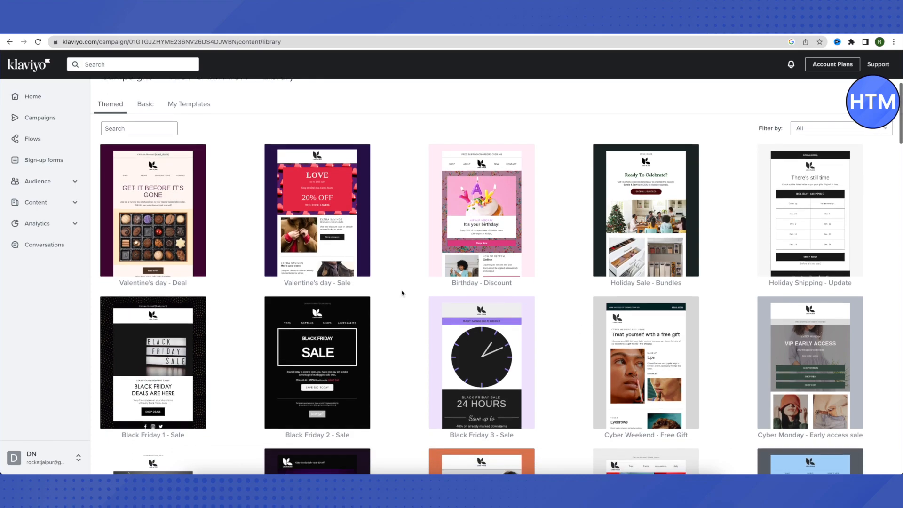
pyautogui.scroll(-7, 402, 293)
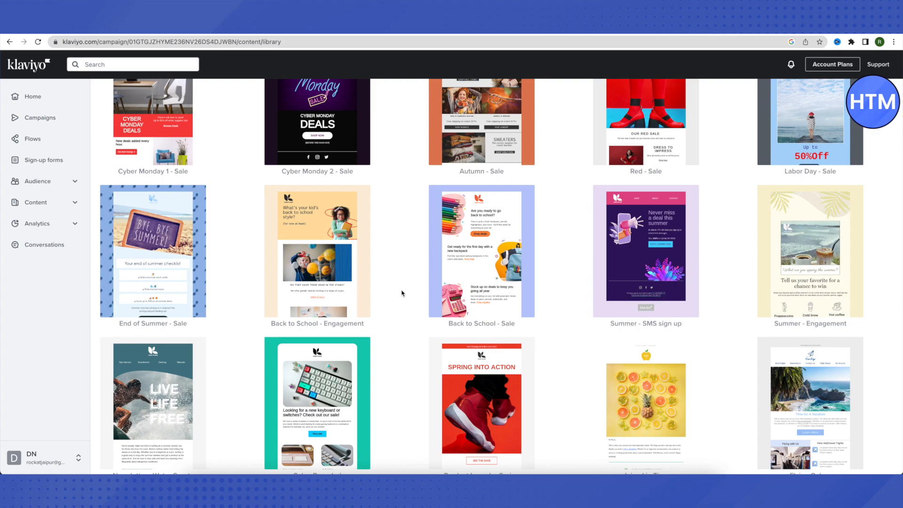
pyautogui.scroll(10, 401, 293)
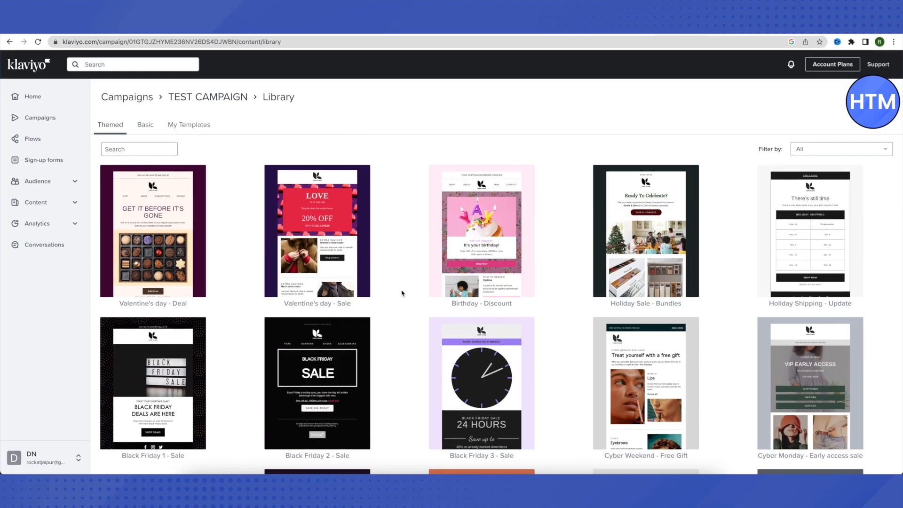
# Step: Look through the Basic column-layout templates in the library
pyautogui.click(147, 131)
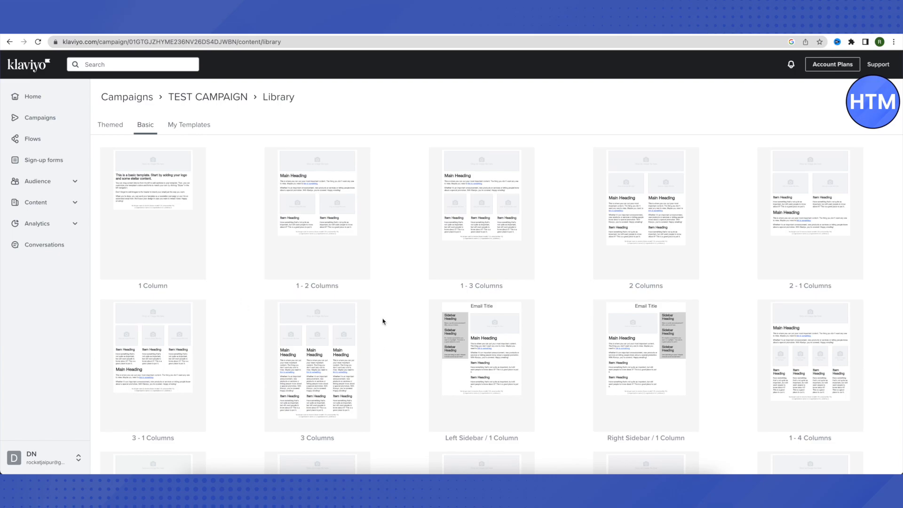
pyautogui.scroll(-2, 383, 318)
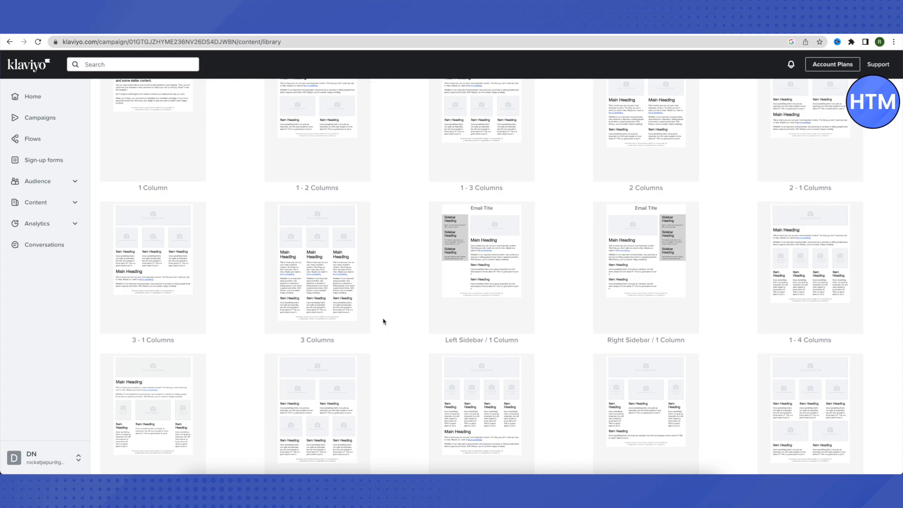
pyautogui.scroll(2, 383, 321)
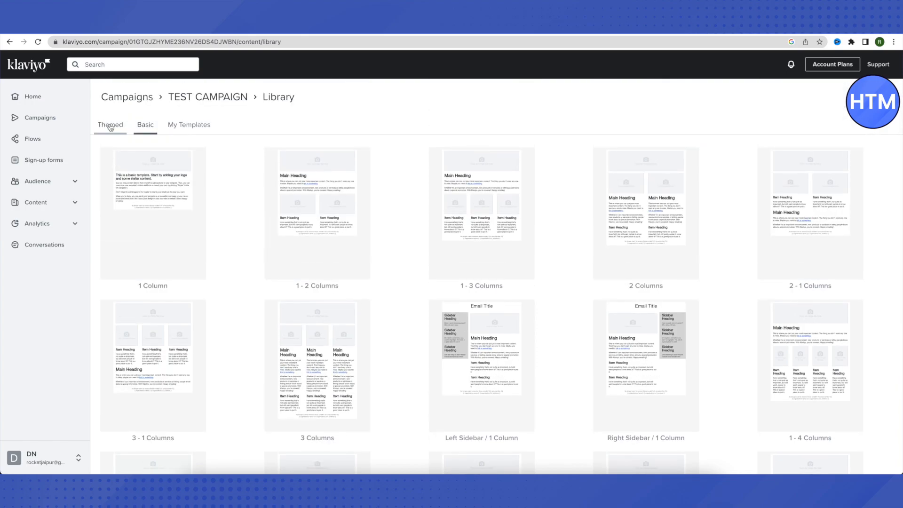
# Step: Open the preview of the Labor Day - Sale template from the themed templates
pyautogui.click(109, 126)
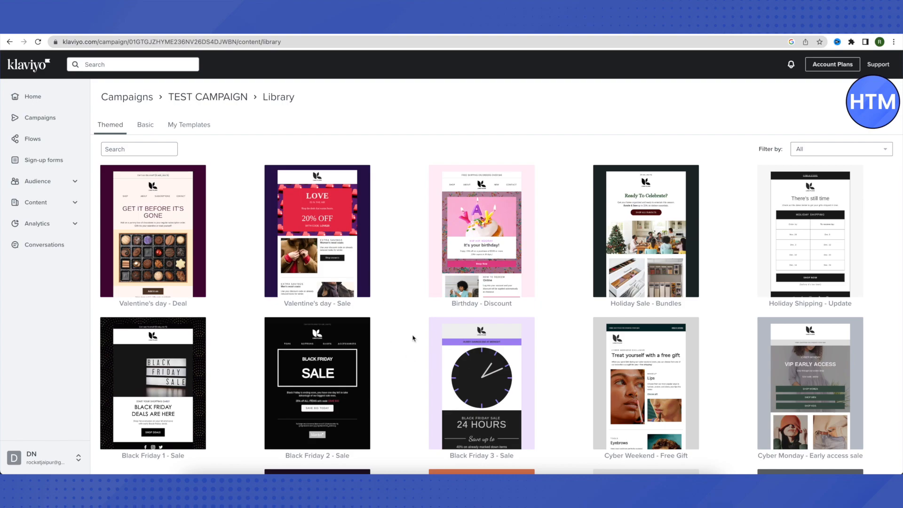
pyautogui.scroll(-2, 413, 338)
pyautogui.scroll(-3, 413, 337)
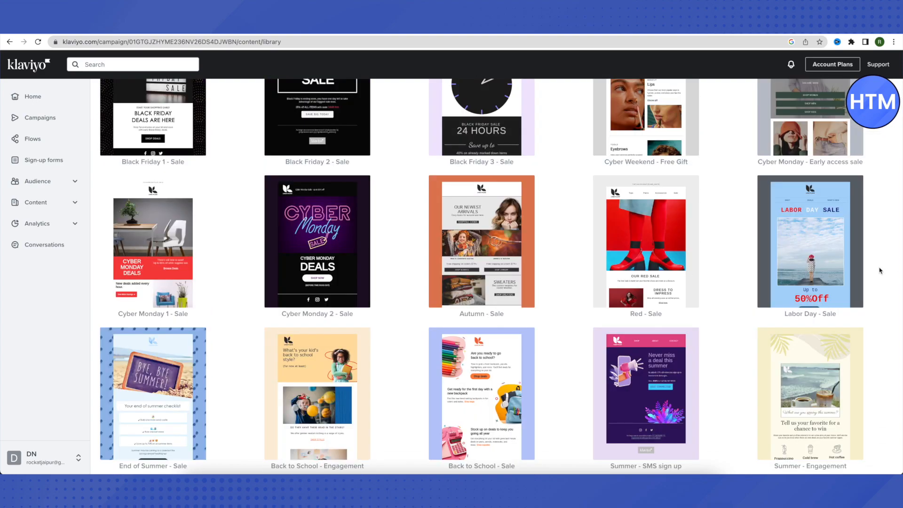
pyautogui.click(803, 258)
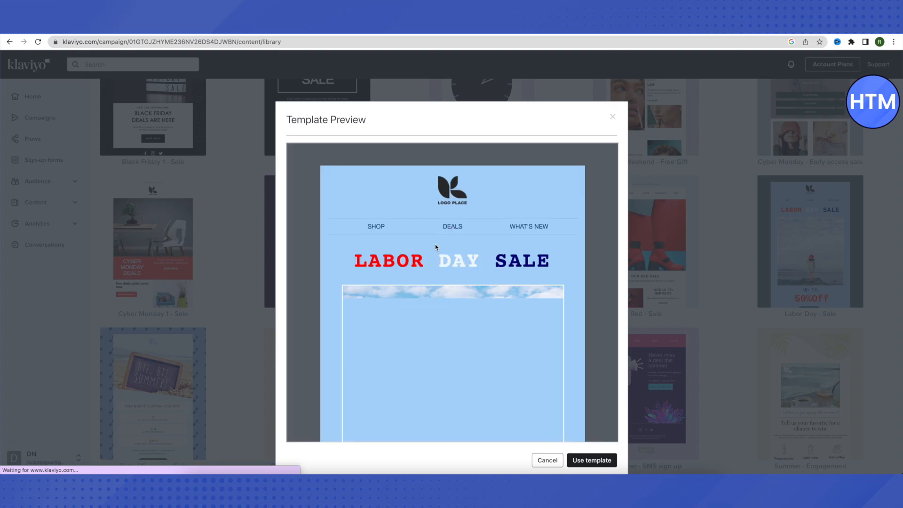
# Step: Look through the whole Labor Day - Sale template preview and use this template for the campaign email
pyautogui.scroll(-2, 435, 251)
pyautogui.scroll(-3, 436, 251)
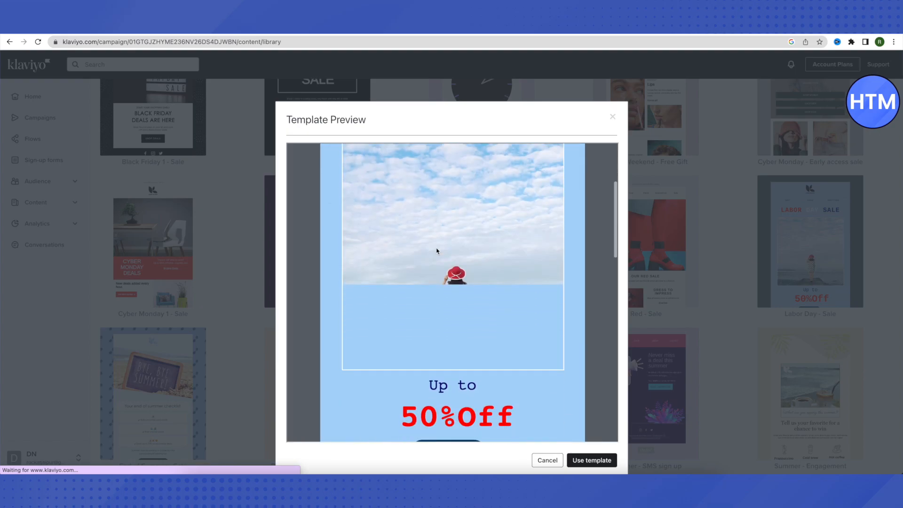
pyautogui.scroll(5, 436, 251)
pyautogui.scroll(-1, 436, 251)
pyautogui.scroll(-3, 437, 251)
pyautogui.scroll(4, 437, 251)
pyautogui.scroll(-5, 436, 251)
pyautogui.scroll(-10, 437, 251)
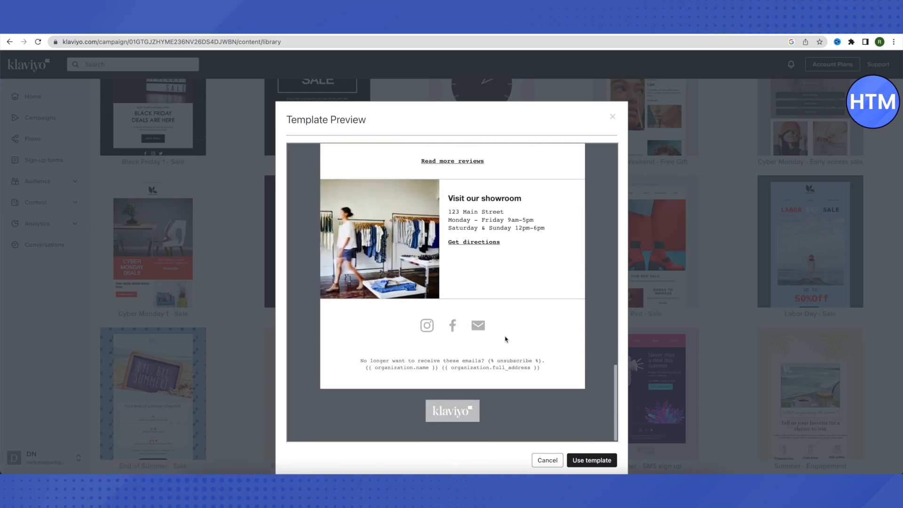
pyautogui.click(601, 463)
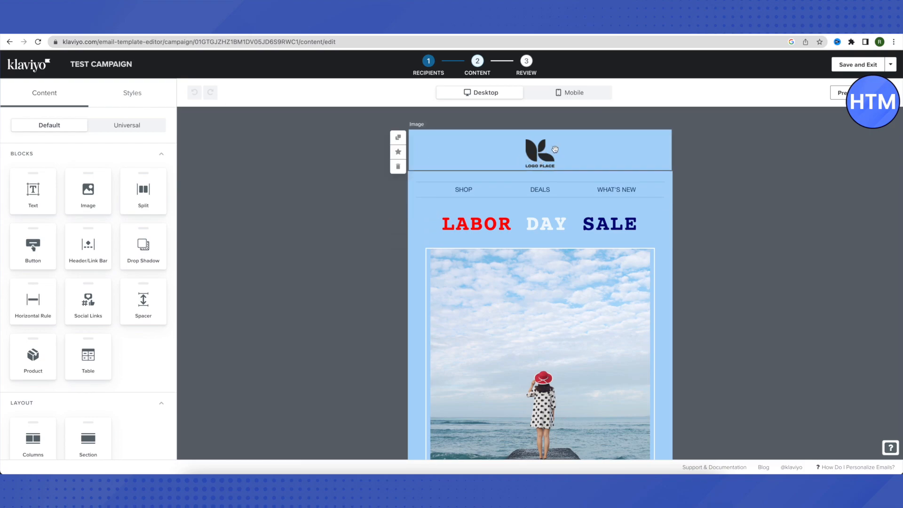
# Step: Try left and right alignment for the logo image and set it back to centre alignment
pyautogui.click(544, 162)
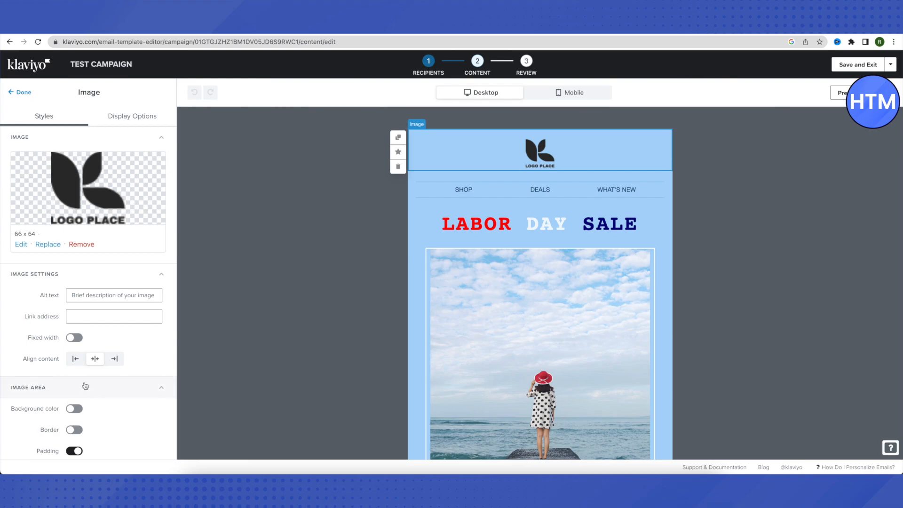
pyautogui.click(75, 359)
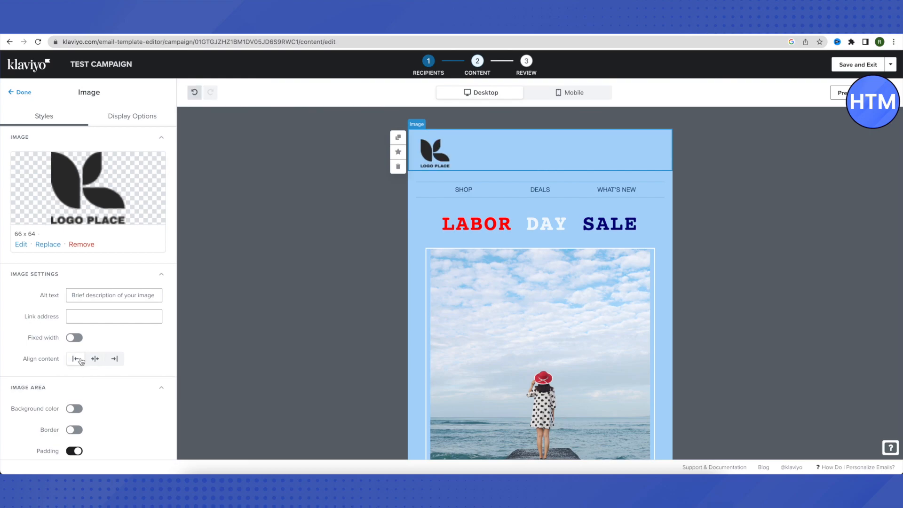
pyautogui.click(115, 359)
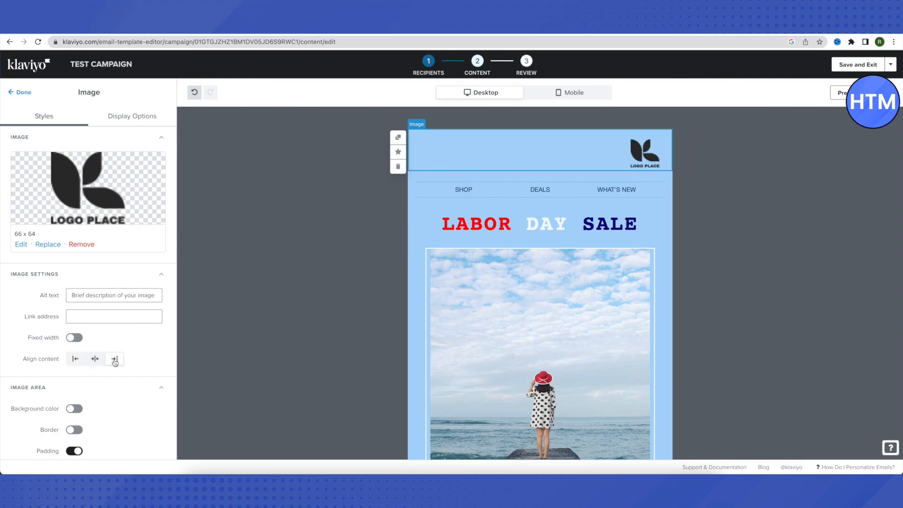
pyautogui.click(94, 360)
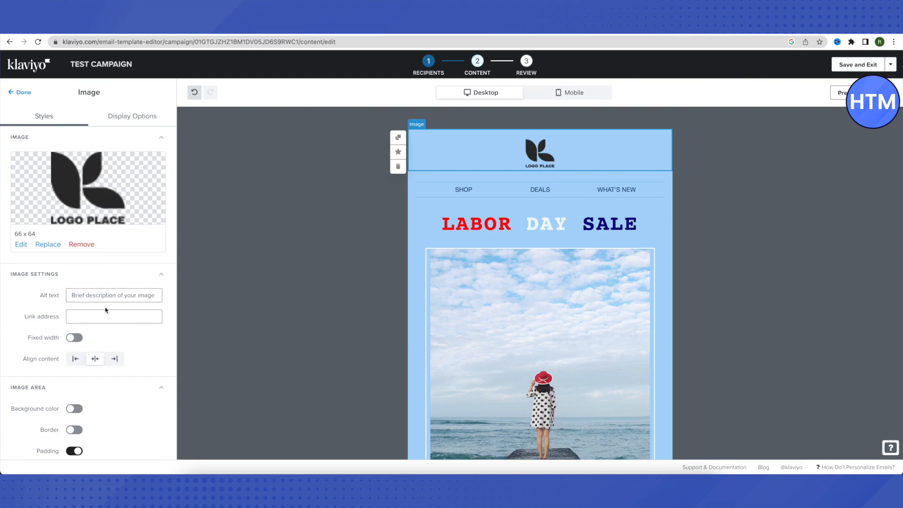
# Step: Try several blues for the logo block's background color and settle on a muted grey-blue
pyautogui.scroll(-2, 111, 393)
pyautogui.scroll(-2, 111, 393)
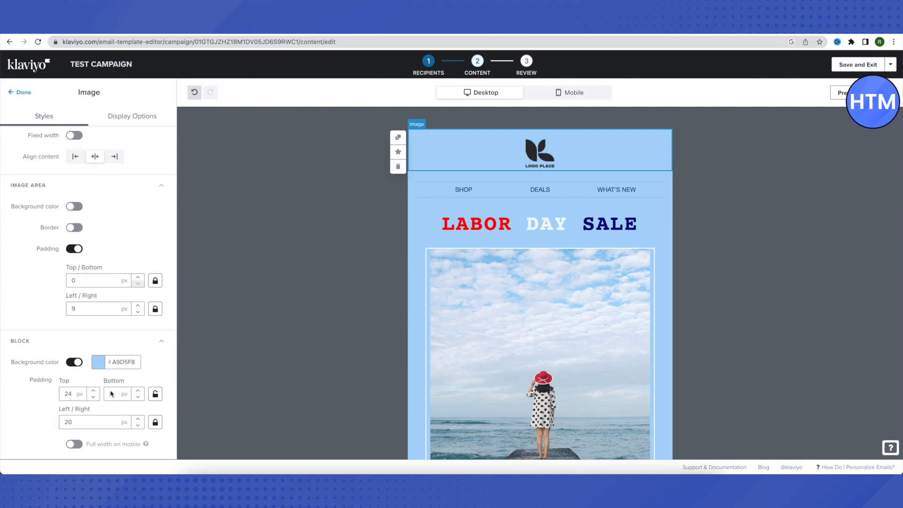
pyautogui.click(101, 366)
pyautogui.click(170, 399)
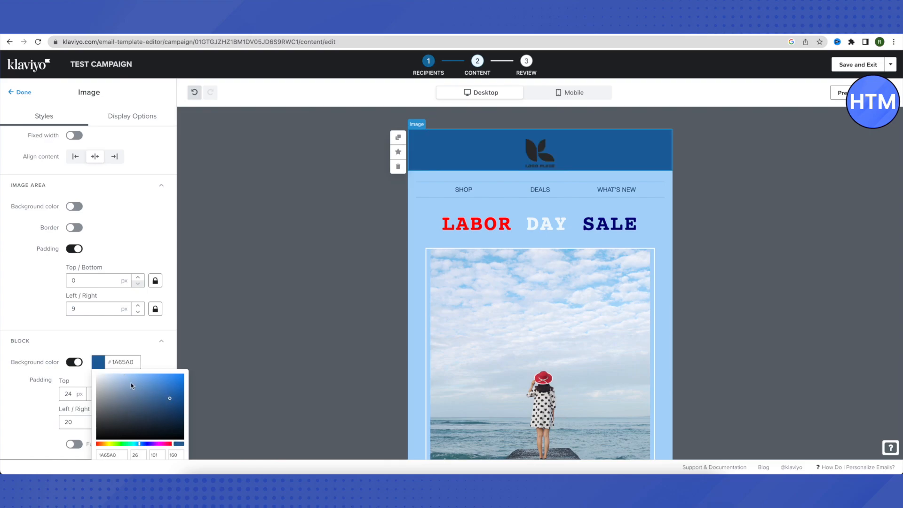
pyautogui.click(127, 381)
pyautogui.click(152, 387)
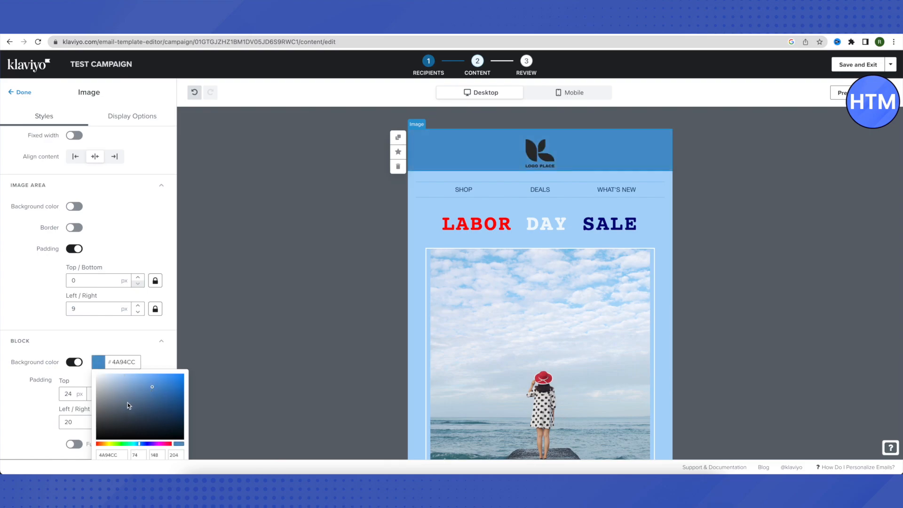
pyautogui.click(164, 405)
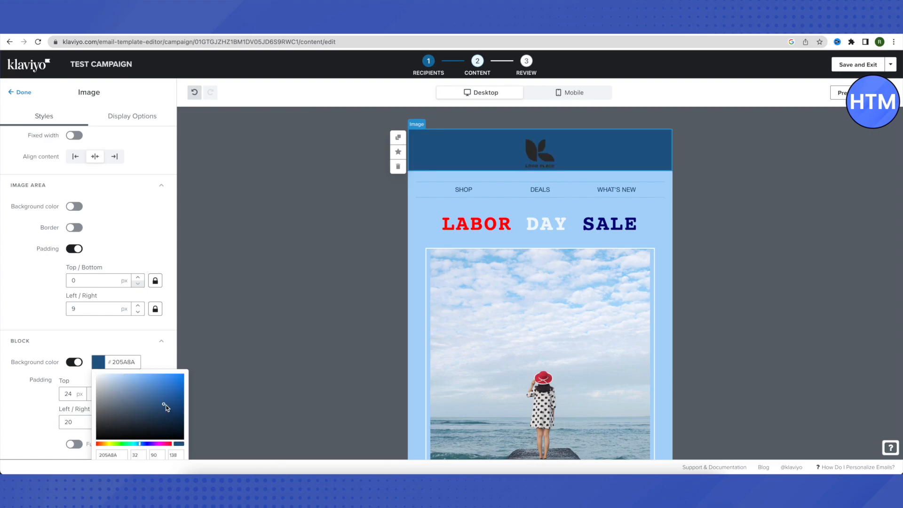
pyautogui.click(147, 392)
pyautogui.click(159, 407)
pyautogui.click(132, 391)
pyautogui.click(110, 332)
pyautogui.scroll(5, 110, 332)
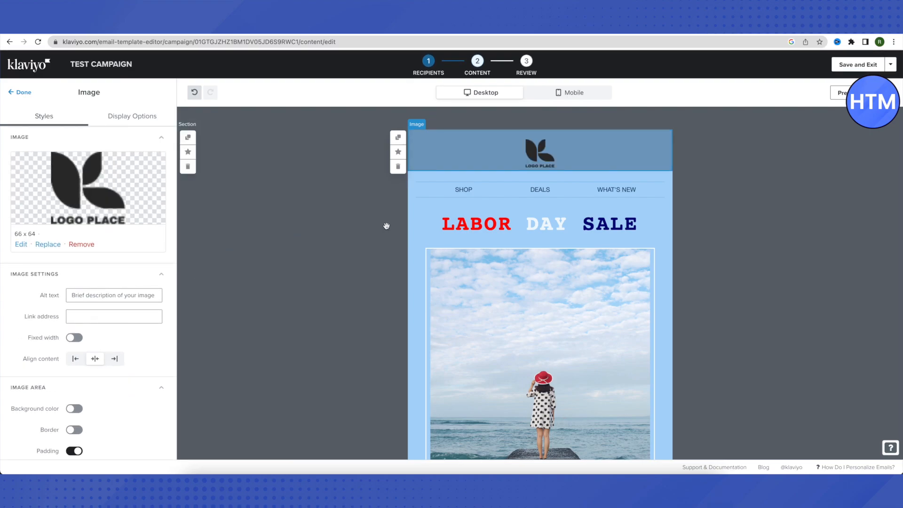
# Step: Open the settings of the SHOP, DEALS, WHAT'S NEW link bar to examine its layout and link options
pyautogui.click(468, 193)
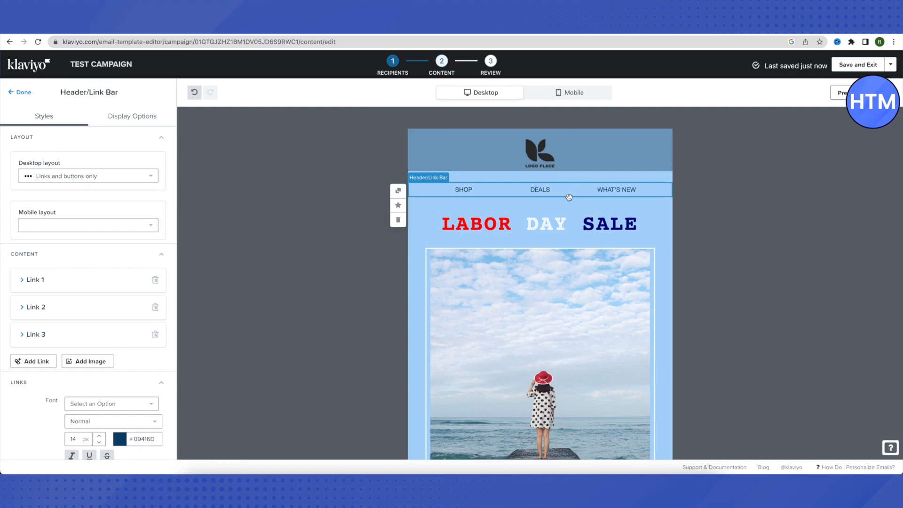
pyautogui.scroll(-1, 408, 228)
pyautogui.scroll(-3, 408, 229)
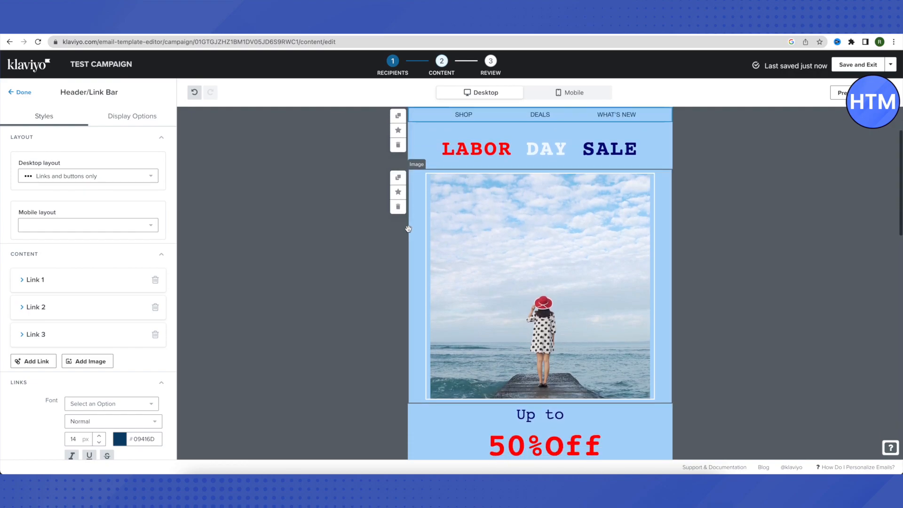
pyautogui.scroll(2, 436, 230)
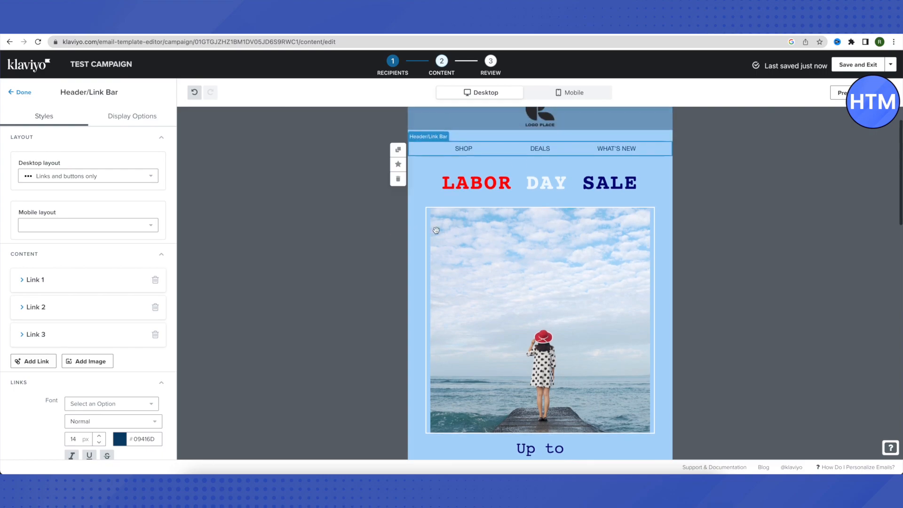
# Step: Select the LABOR DAY SALE heading block and try moving it down over the beach image and back up
pyautogui.click(490, 187)
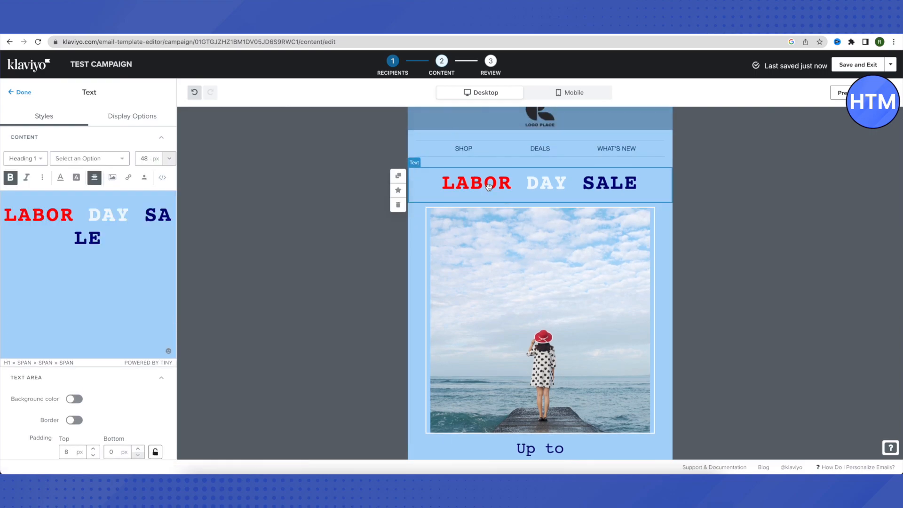
pyautogui.moveTo(489, 187); pyautogui.dragTo(489, 253)
pyautogui.moveTo(487, 279); pyautogui.dragTo(442, 170)
pyautogui.scroll(-3, 362, 267)
pyautogui.scroll(2, 362, 267)
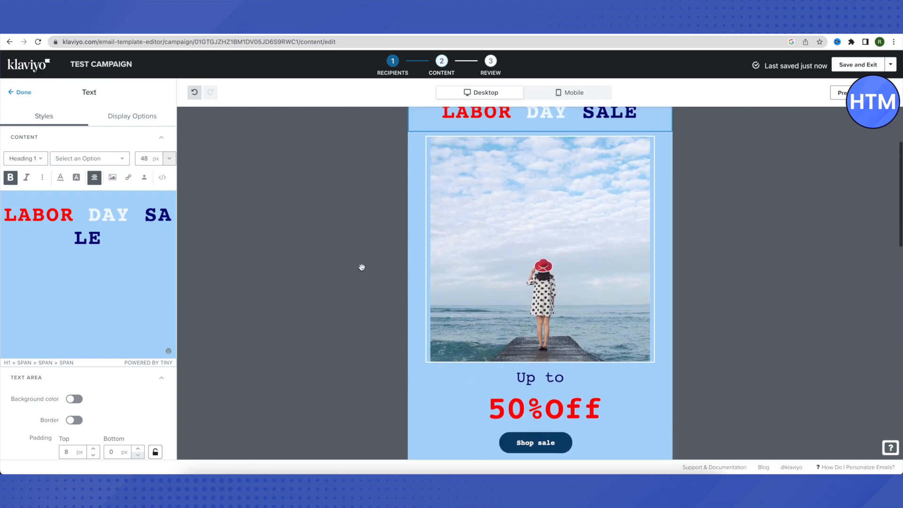
# Step: Open the settings of the beach image block and look over the sale content below it
pyautogui.click(545, 278)
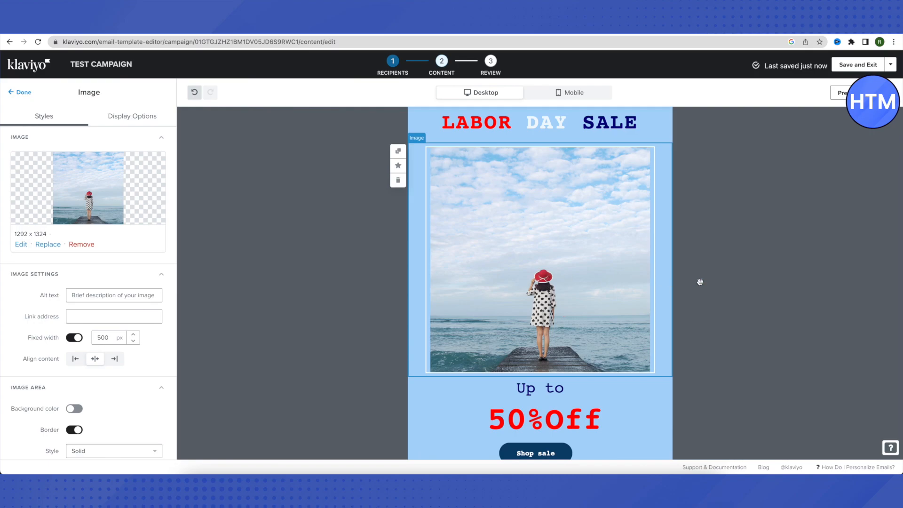
pyautogui.scroll(-4, 719, 283)
pyautogui.scroll(2, 357, 202)
pyautogui.scroll(-2, 356, 202)
pyautogui.scroll(3, 356, 202)
pyautogui.scroll(-2, 357, 203)
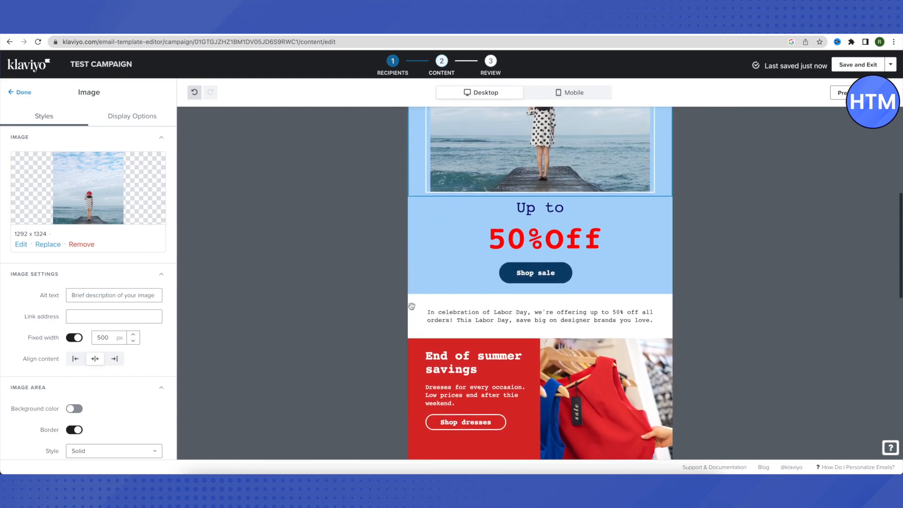
# Step: Try deleting all the text of the "In celebration of Labor Day" paragraph and undo the deletion
pyautogui.click(473, 321)
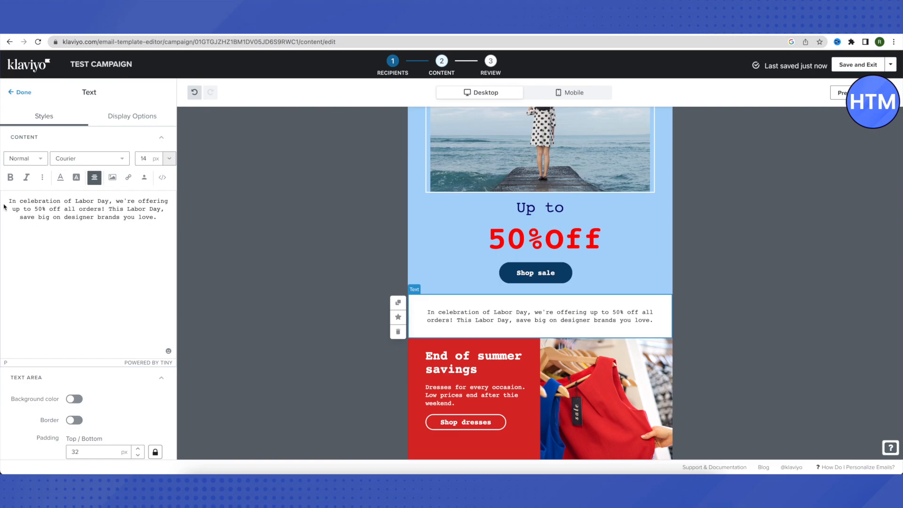
pyautogui.moveTo(8, 201); pyautogui.dragTo(153, 231)
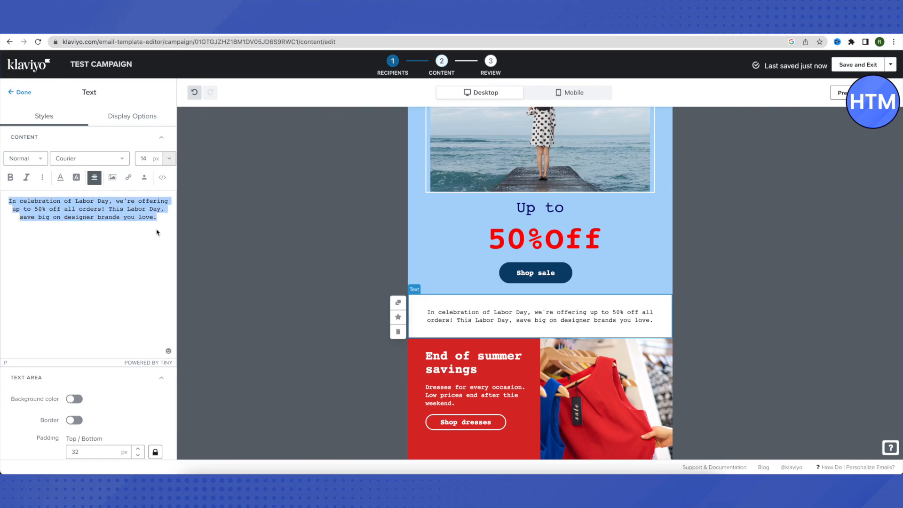
pyautogui.press('BackSpace')
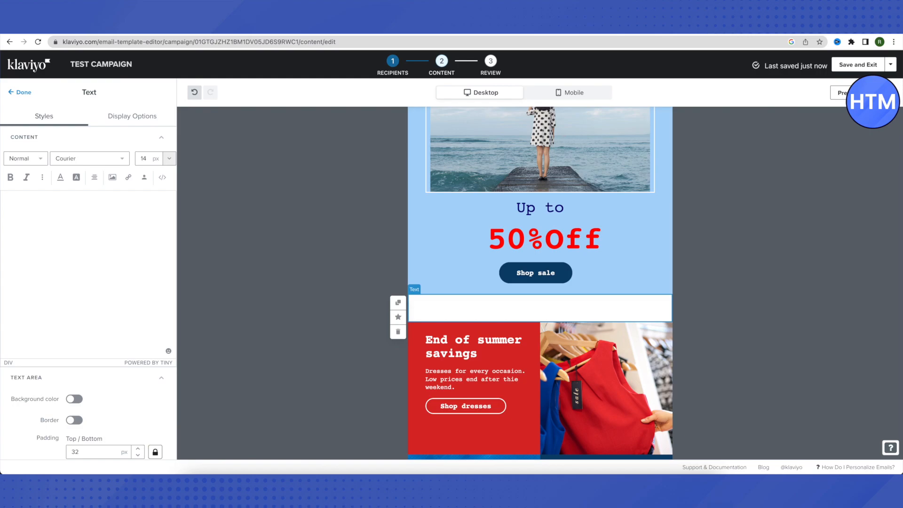
pyautogui.hotkey('ctrl', 'z')
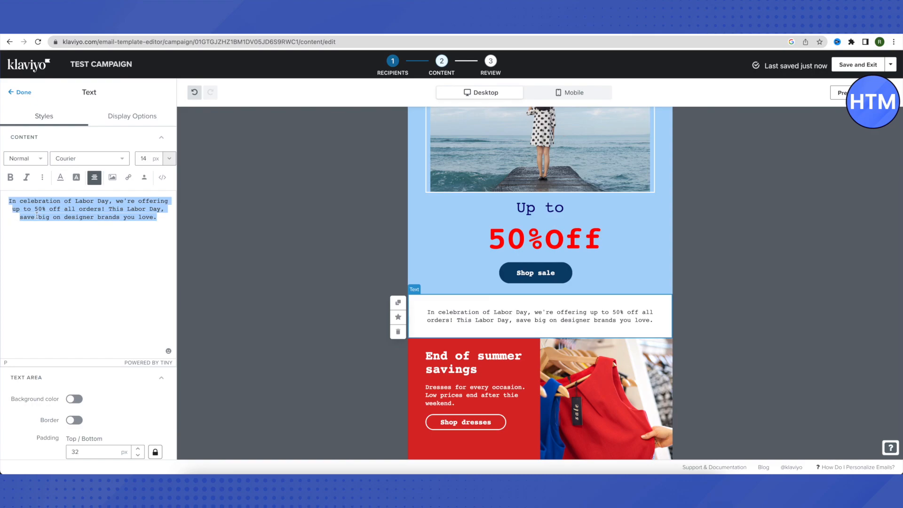
# Step: Try bold on the "In celebration of Labor Day" paragraph, then leave it formatted in italic only
pyautogui.click(12, 179)
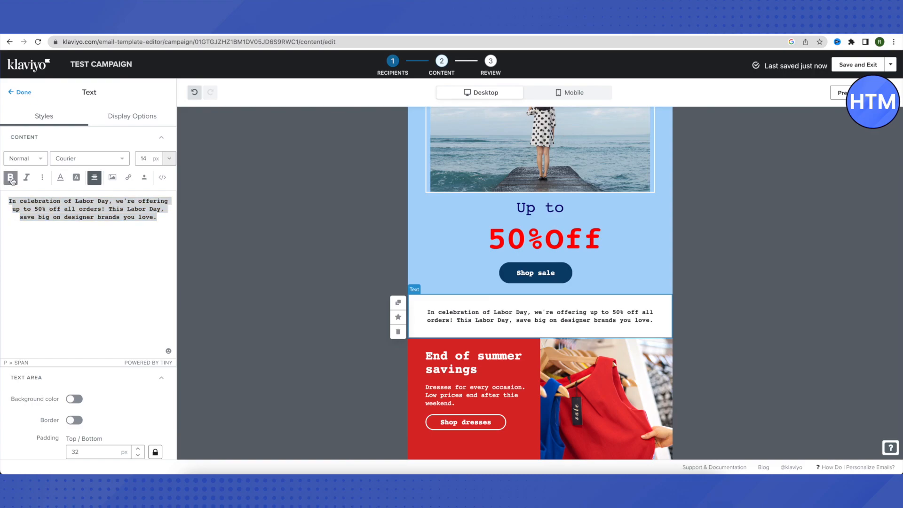
pyautogui.click(26, 179)
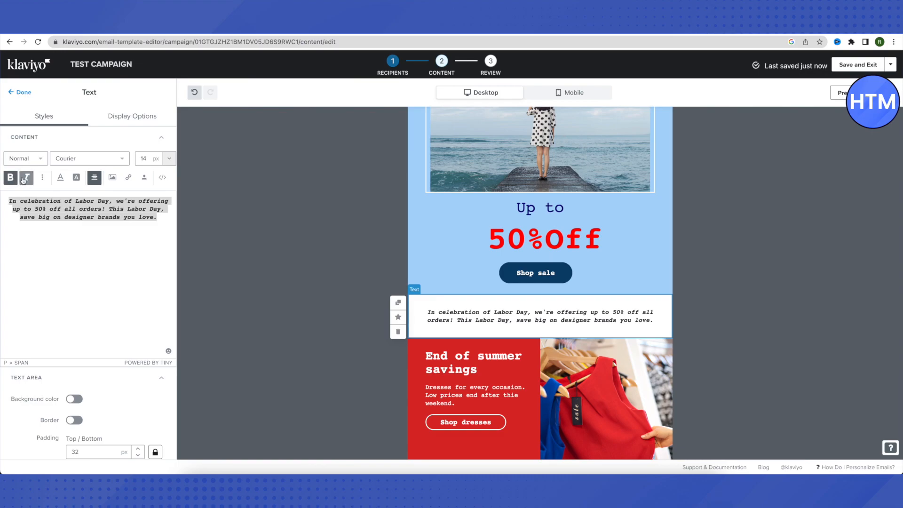
pyautogui.click(10, 179)
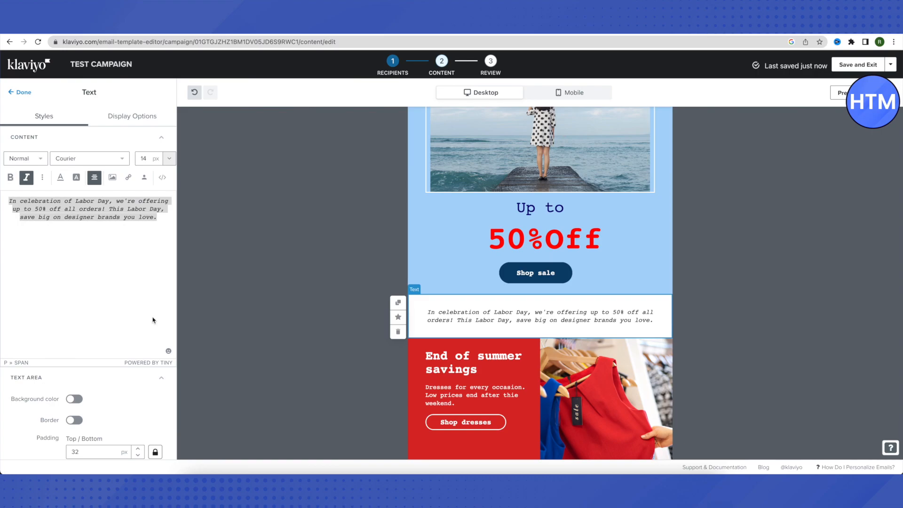
# Step: Open the settings of the social links block near the end of the email to examine its icons
pyautogui.scroll(-4, 139, 314)
pyautogui.scroll(-1, 339, 351)
pyautogui.scroll(-12, 339, 351)
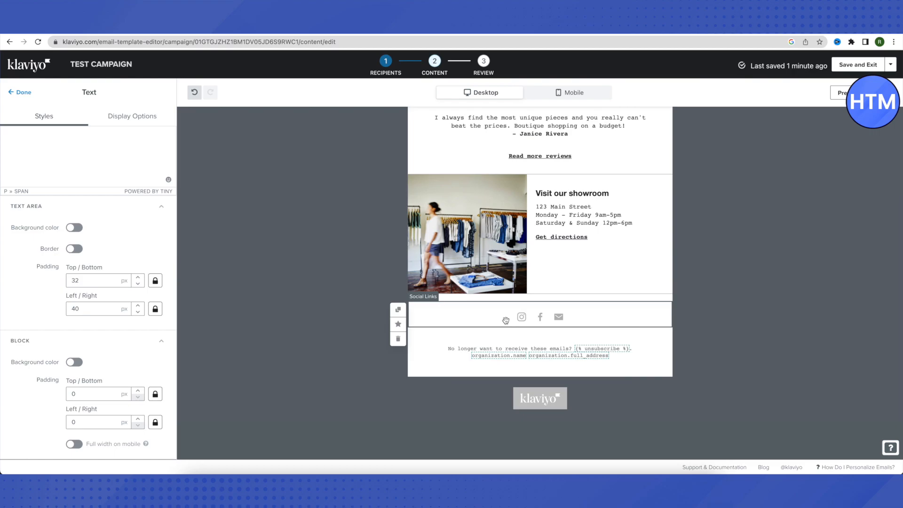
pyautogui.click(451, 311)
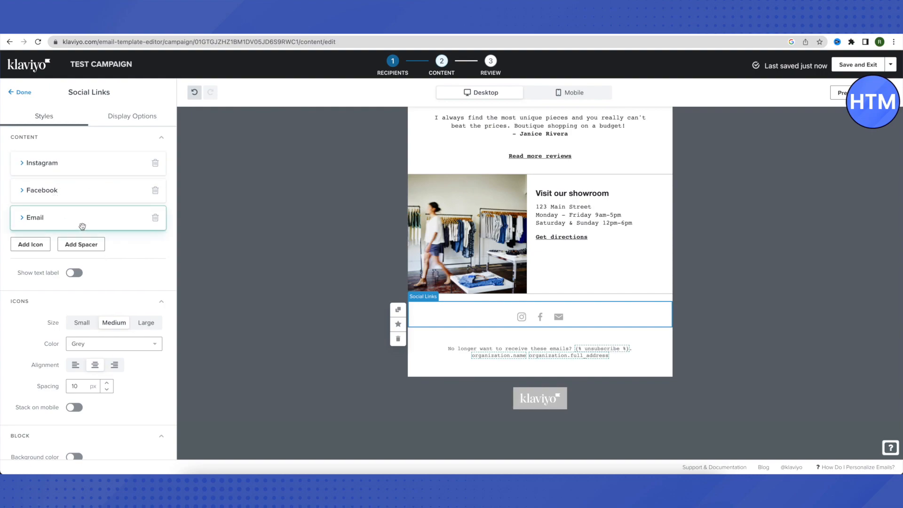
# Step: Examine the settings of the unsubscribe footer text and of the Klaviyo branding logo beneath it
pyautogui.click(464, 348)
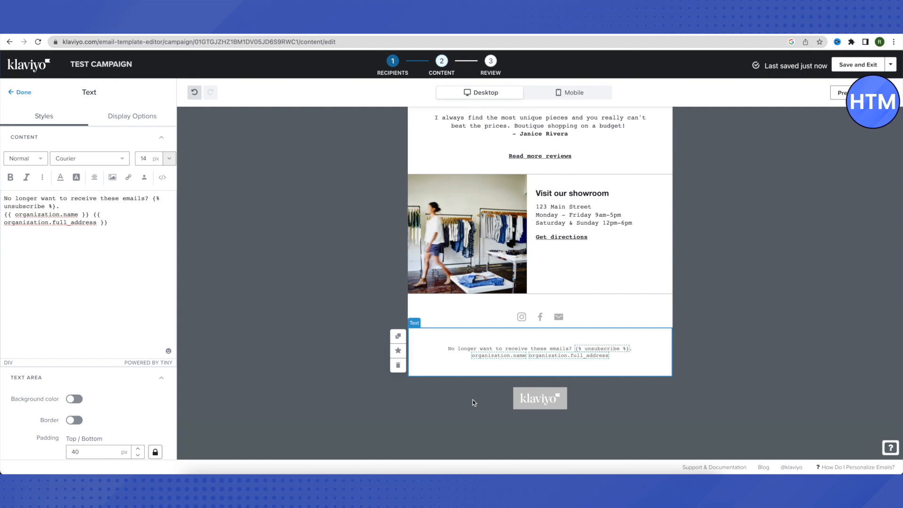
pyautogui.click(531, 404)
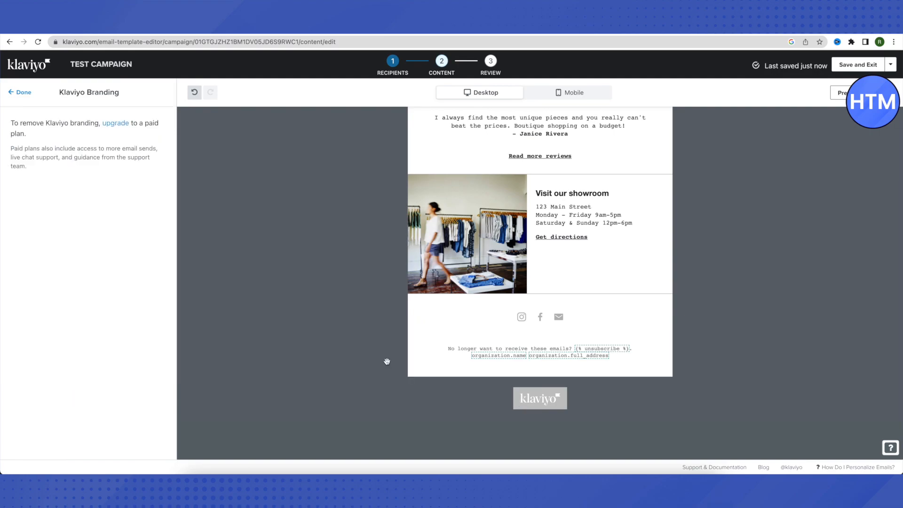
pyautogui.scroll(10, 308, 348)
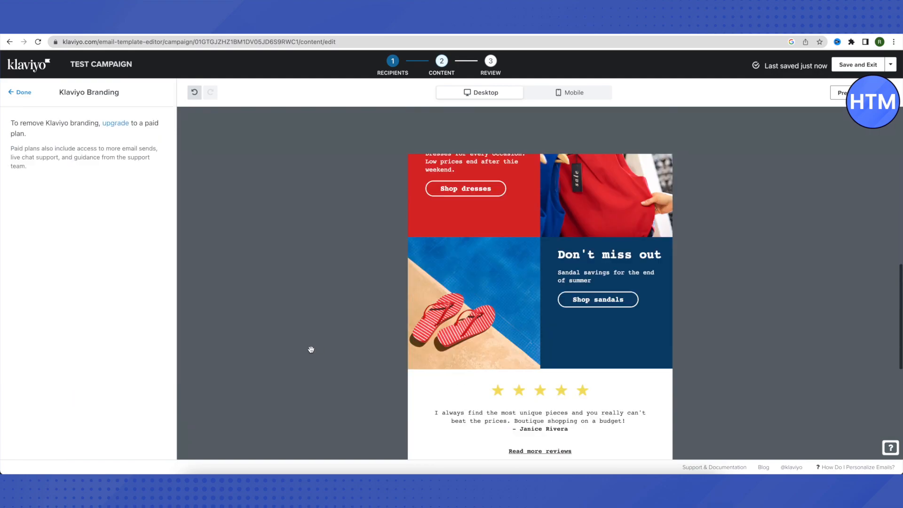
pyautogui.scroll(5, 311, 350)
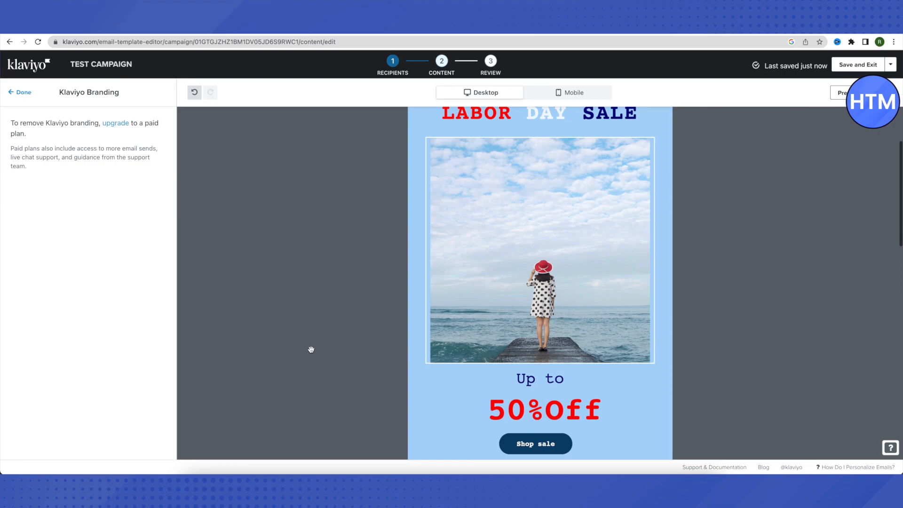
# Step: Examine the whole email in the desktop and mobile previews and return to the desktop view
pyautogui.scroll(2, 311, 349)
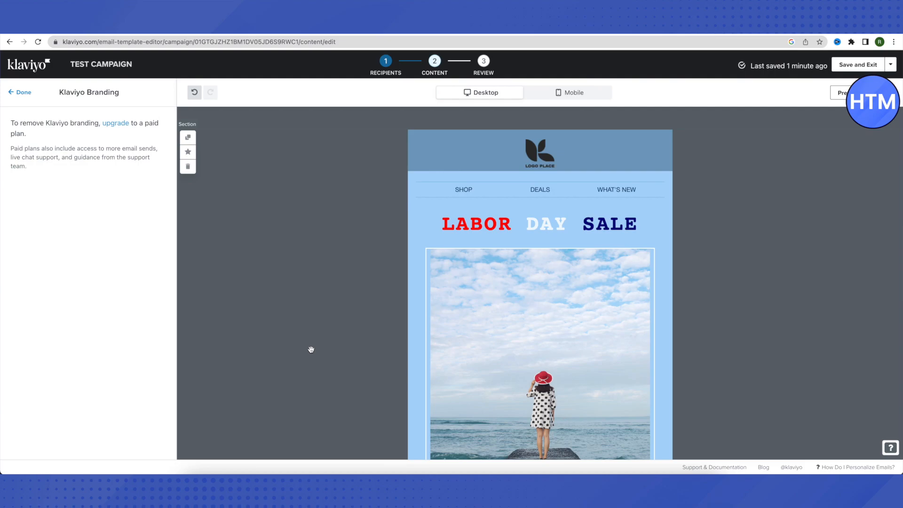
pyautogui.scroll(-5, 758, 339)
pyautogui.scroll(5, 758, 339)
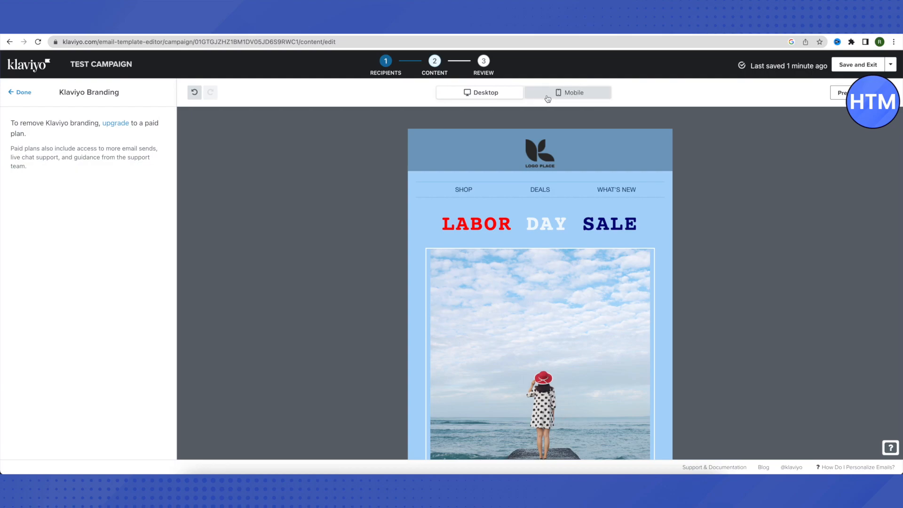
pyautogui.click(568, 93)
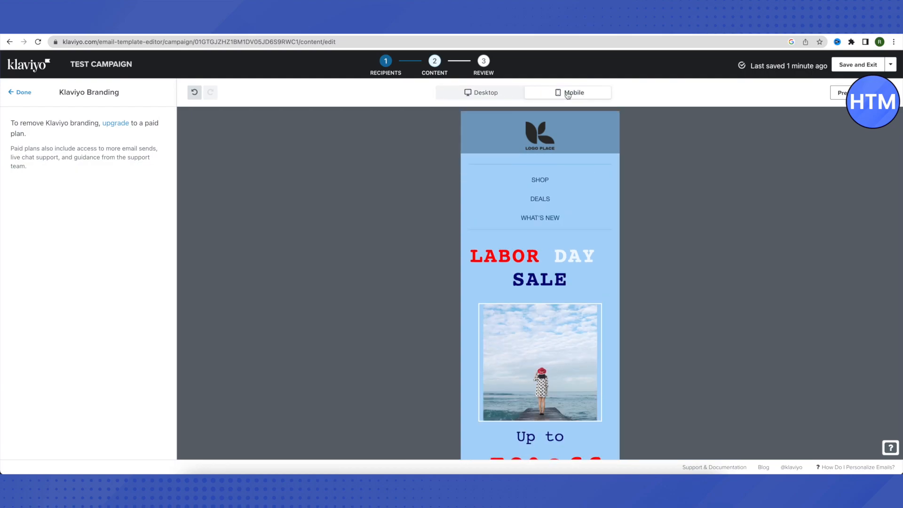
pyautogui.scroll(-5, 695, 222)
pyautogui.scroll(-12, 695, 222)
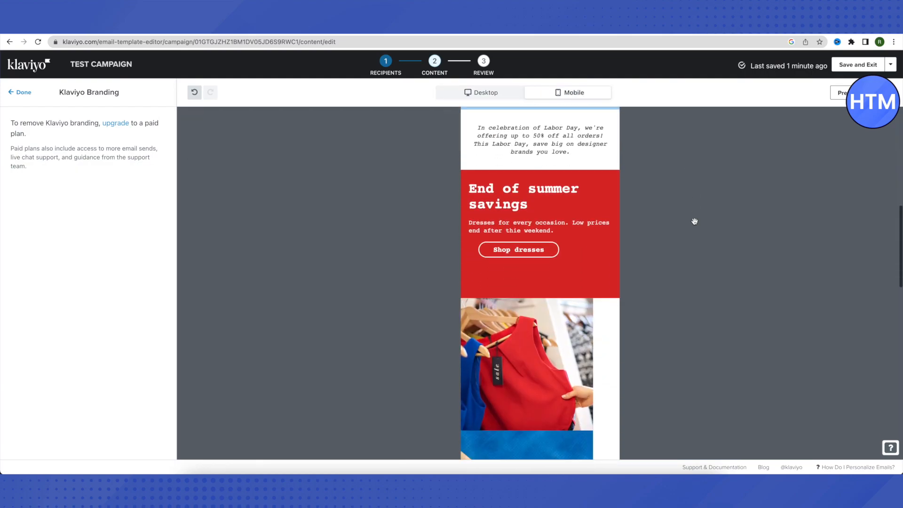
pyautogui.scroll(-4, 695, 222)
pyautogui.scroll(15, 694, 222)
pyautogui.scroll(2, 667, 198)
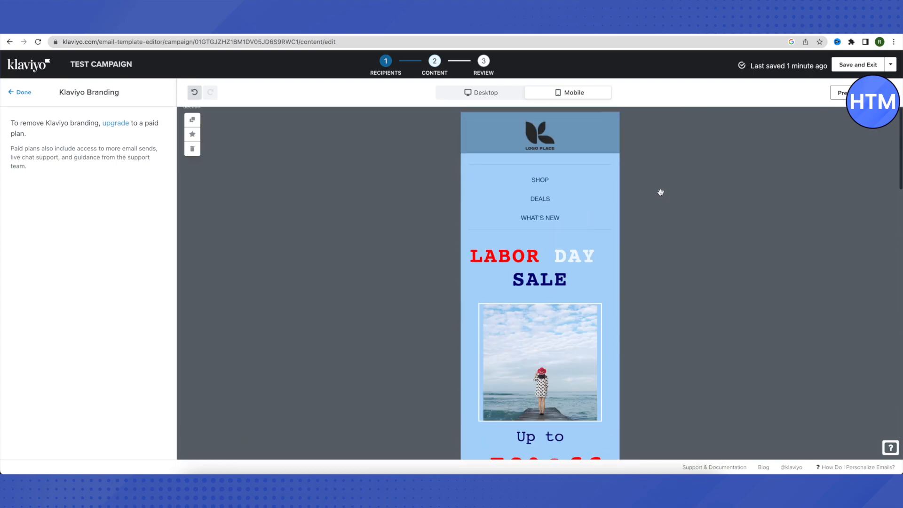
pyautogui.click(476, 93)
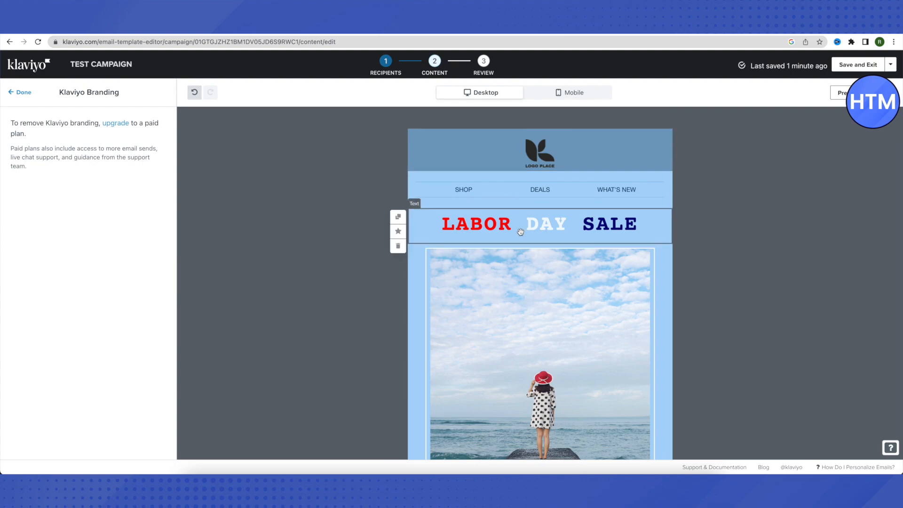
# Step: Save the customized email, exit the template editor and continue to the campaign's review stage
pyautogui.click(560, 226)
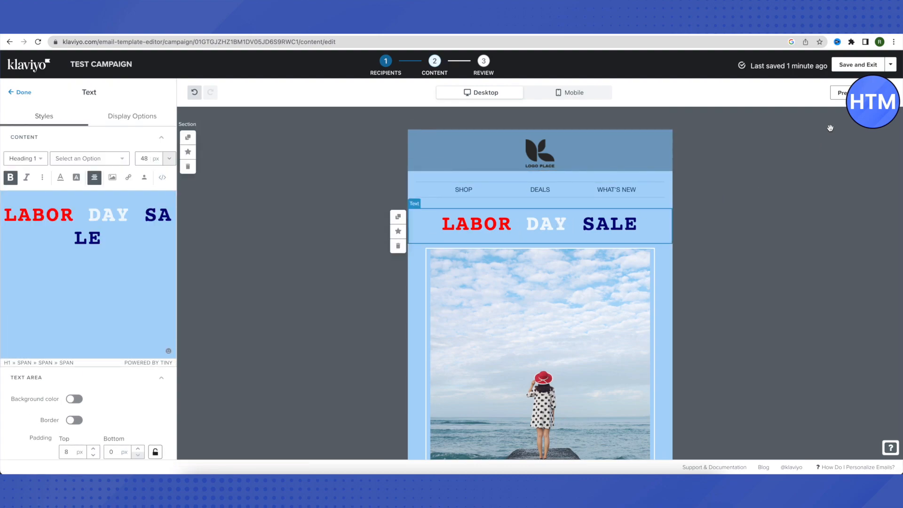
pyautogui.click(860, 68)
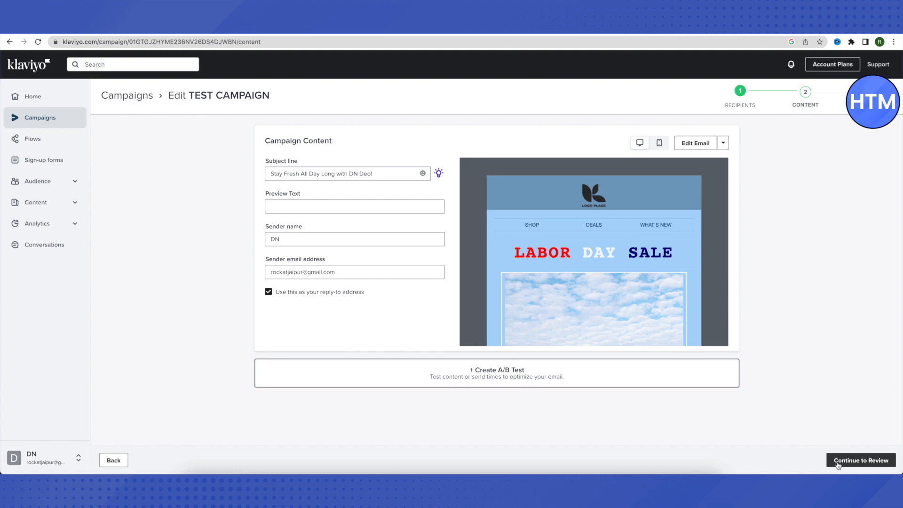
pyautogui.click(854, 461)
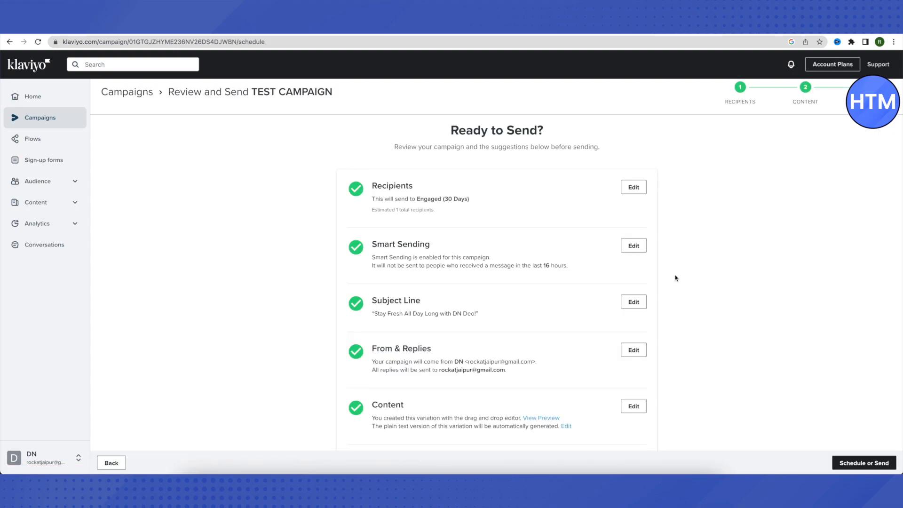
# Step: Review the campaign's pre-send checklist from Recipients to Powered by Klaviyo and open the schedule-or-send options
pyautogui.scroll(-4, 676, 278)
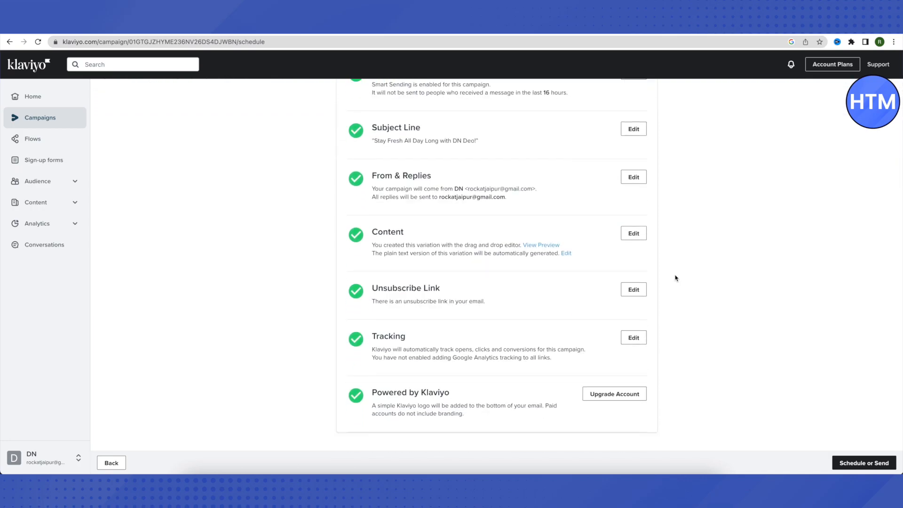
pyautogui.scroll(4, 676, 278)
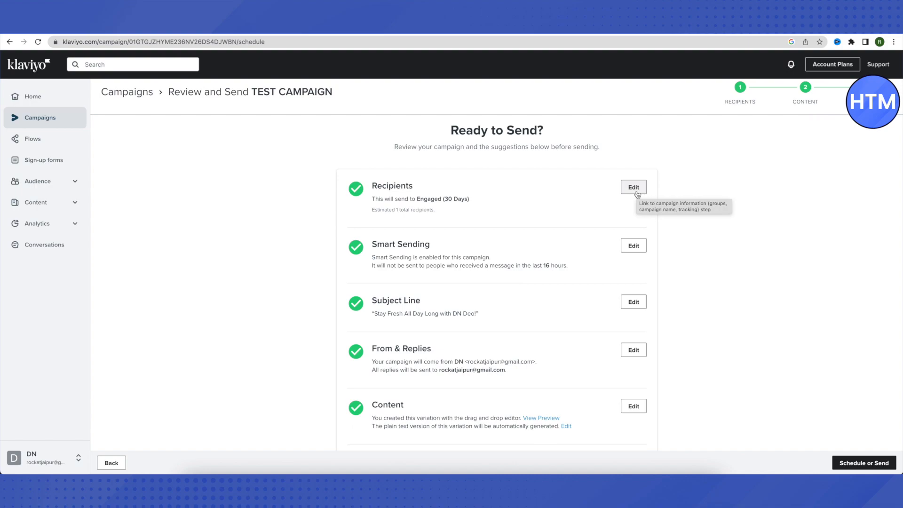
pyautogui.scroll(-1, 529, 297)
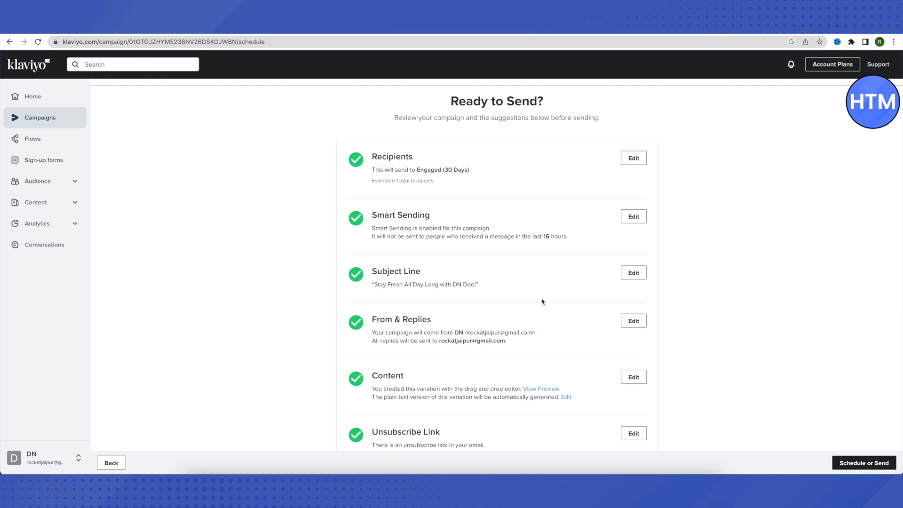
pyautogui.scroll(-2, 548, 302)
pyautogui.scroll(-2, 560, 302)
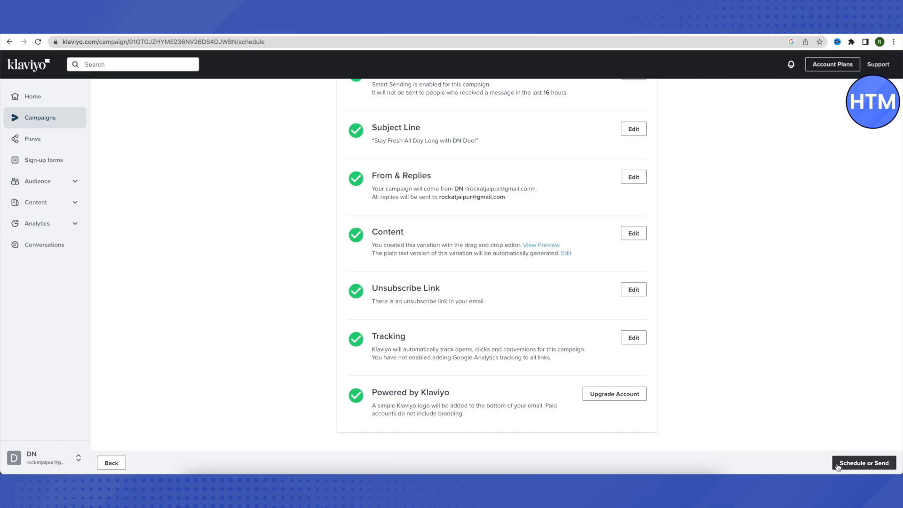
pyautogui.click(857, 464)
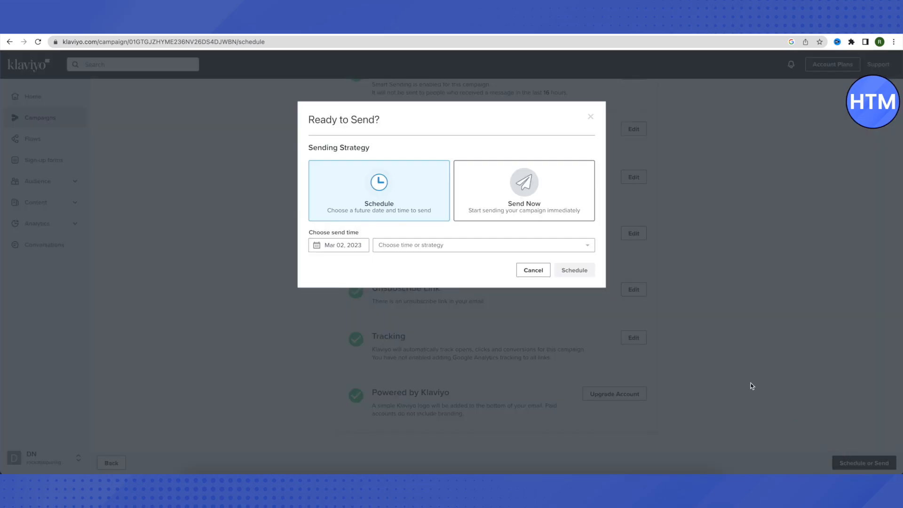